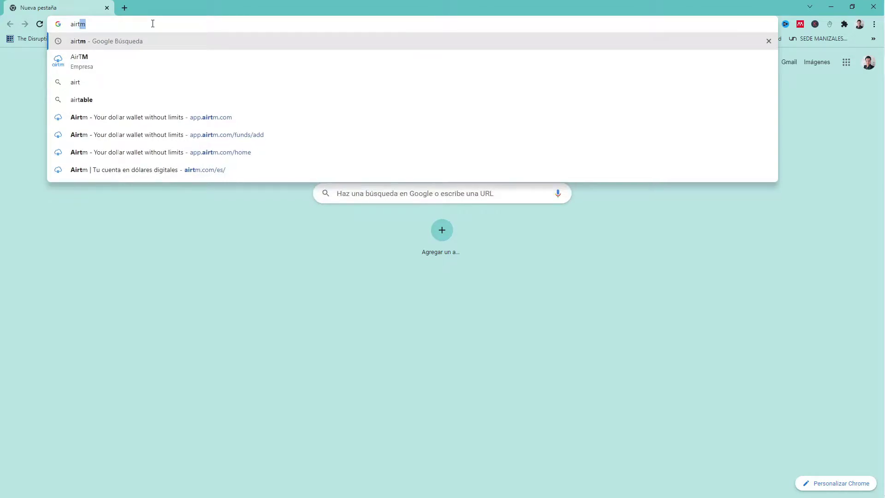
# Search Google for "airtm" and open the "Tu cuenta en dólares digitales - Airtm" result.
pyautogui.press('Return')
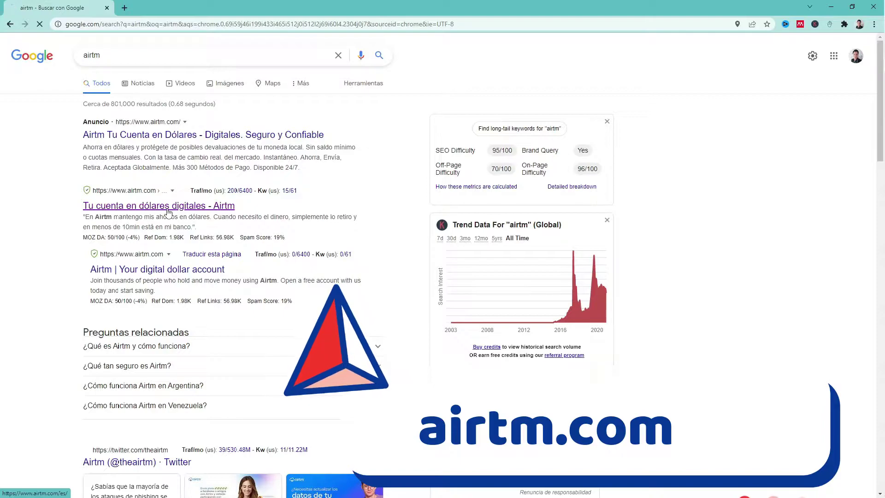
pyautogui.click(169, 206)
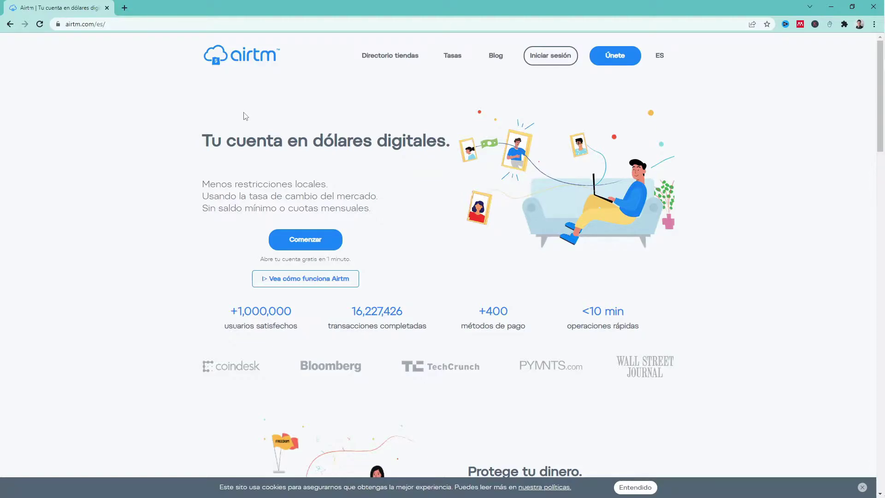
# Read through the Airtm landing page, covering its features, testimonials and "¿Cómo comenzar?" section.
pyautogui.scroll(-3, 208, 220)
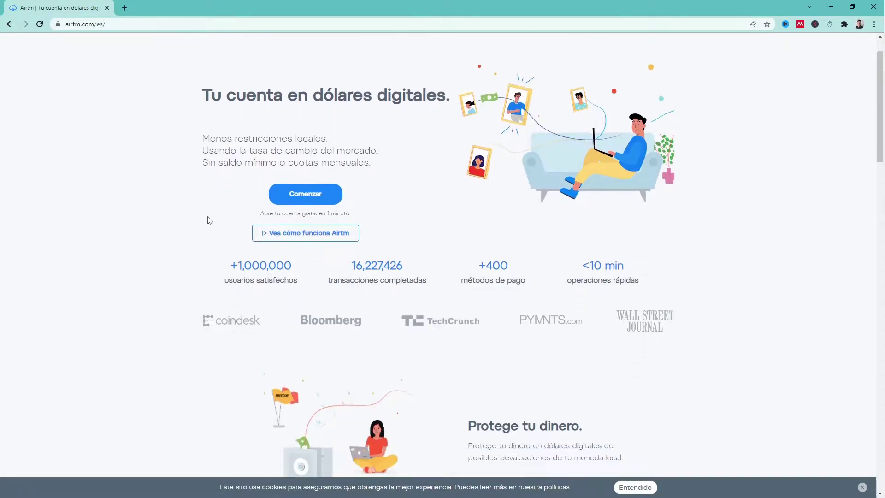
pyautogui.scroll(-6, 208, 220)
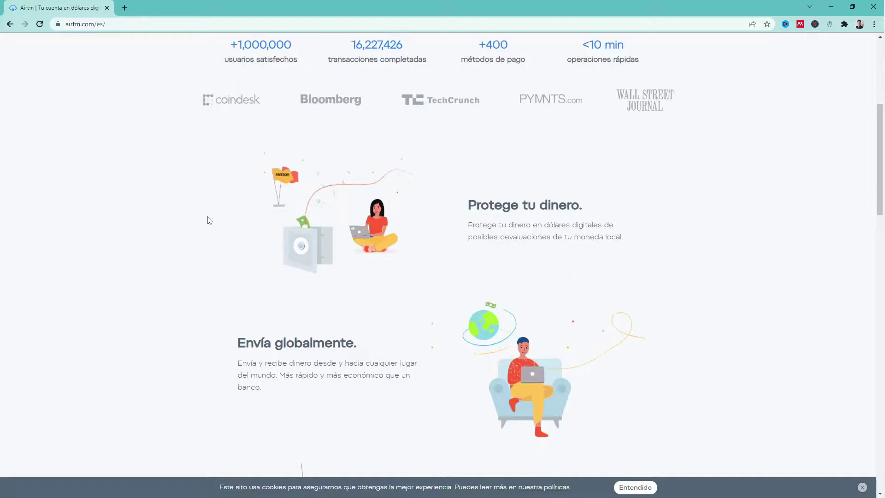
pyautogui.scroll(-6, 209, 220)
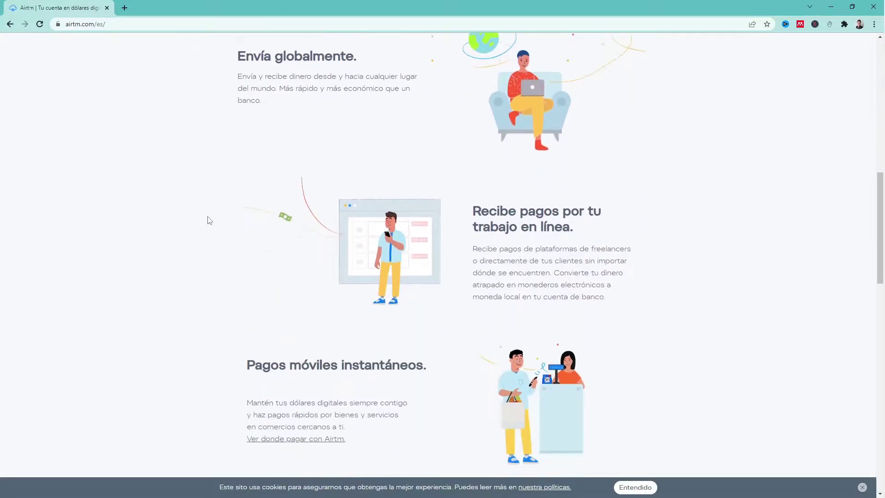
pyautogui.scroll(-2, 208, 220)
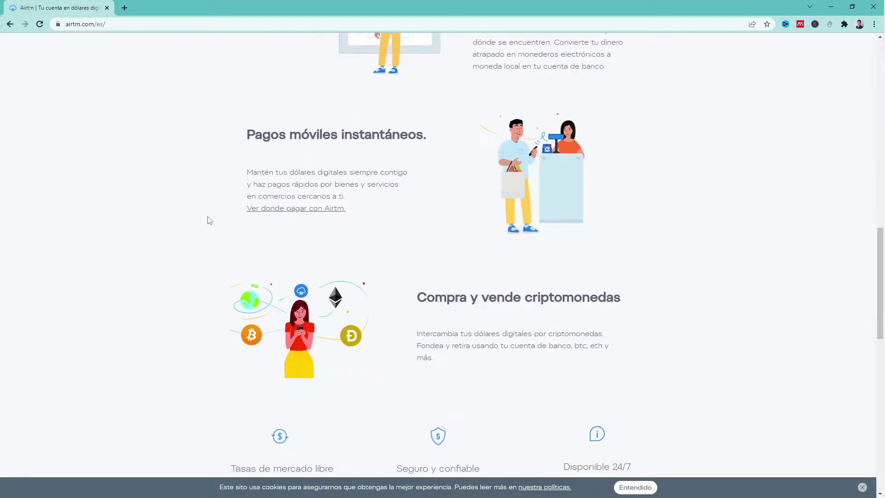
pyautogui.scroll(-9, 208, 221)
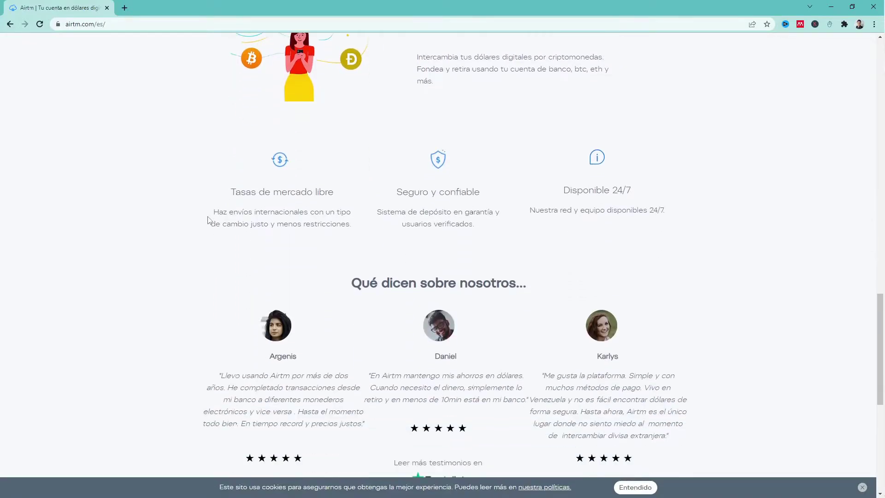
pyautogui.scroll(-3, 208, 220)
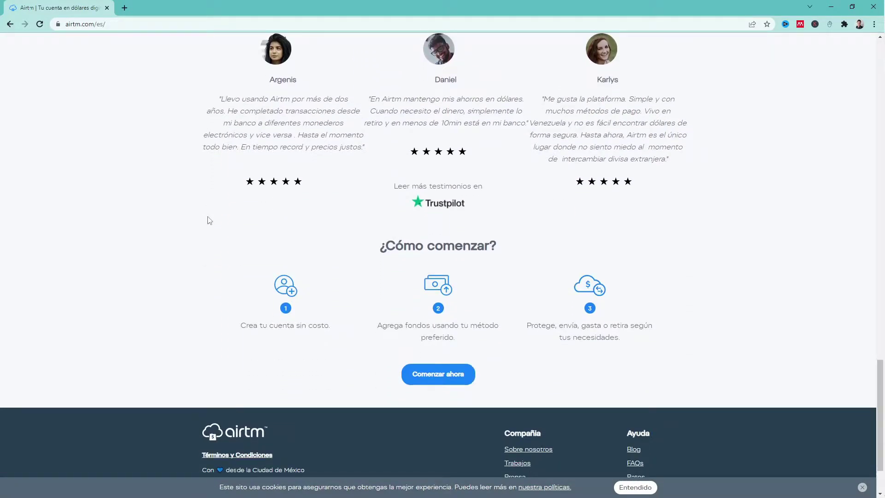
pyautogui.scroll(-2, 209, 220)
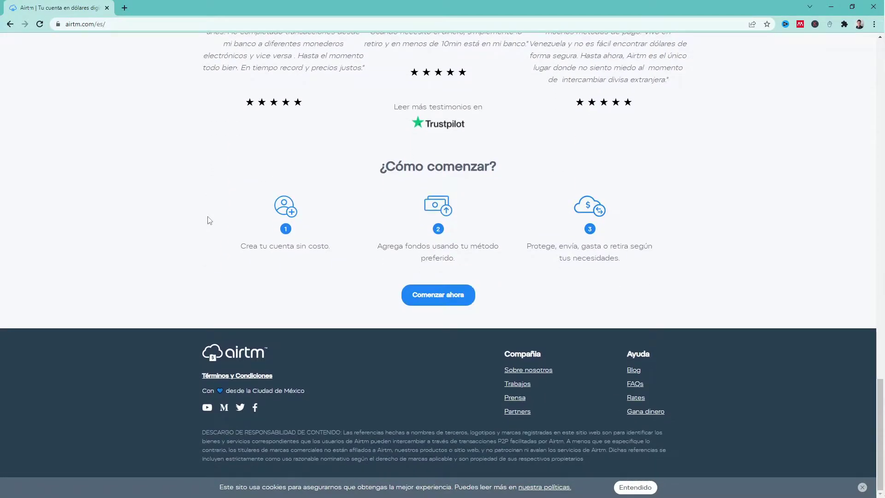
pyautogui.scroll(13, 209, 220)
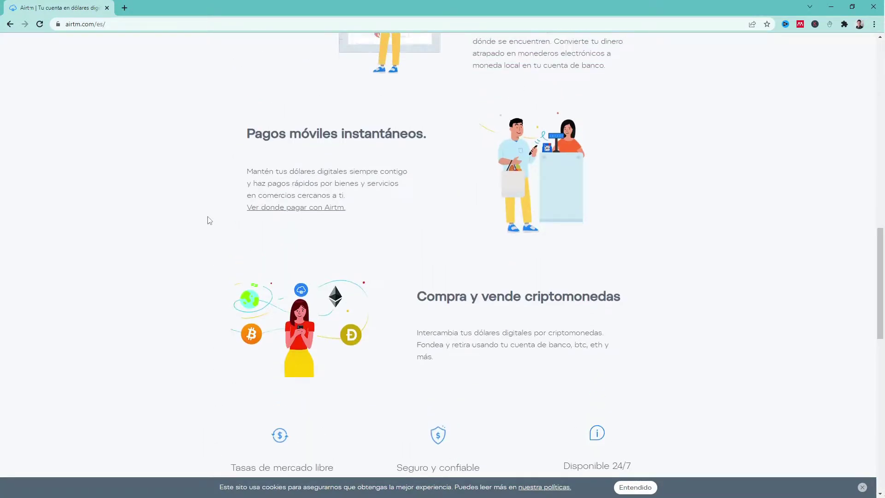
pyautogui.scroll(17, 209, 220)
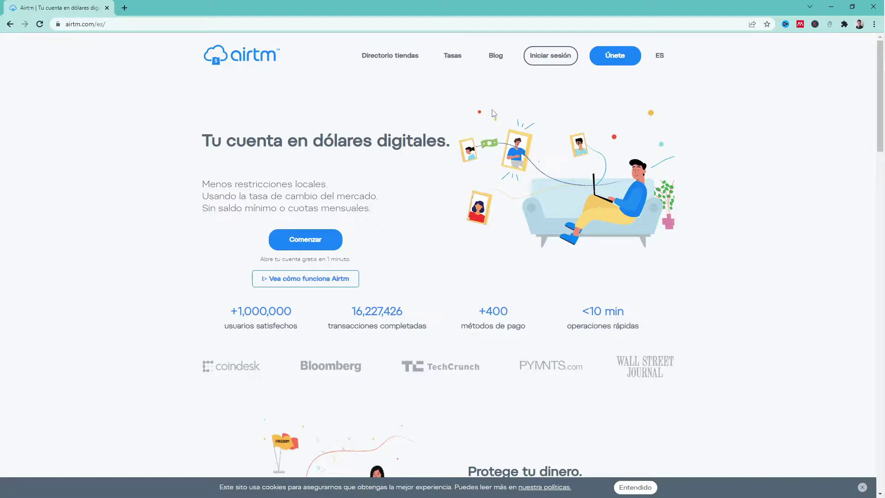
# Log in to the Airtm account and dismiss the page translation prompt.
pyautogui.click(545, 60)
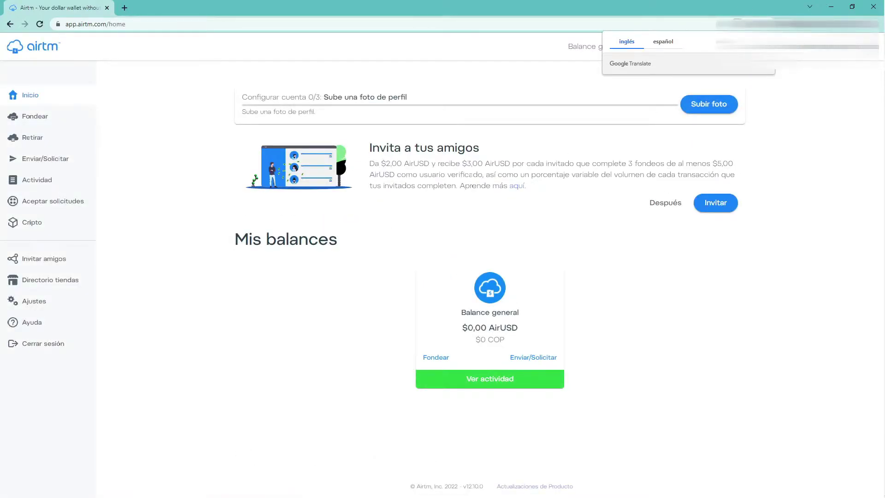
pyautogui.click(360, 161)
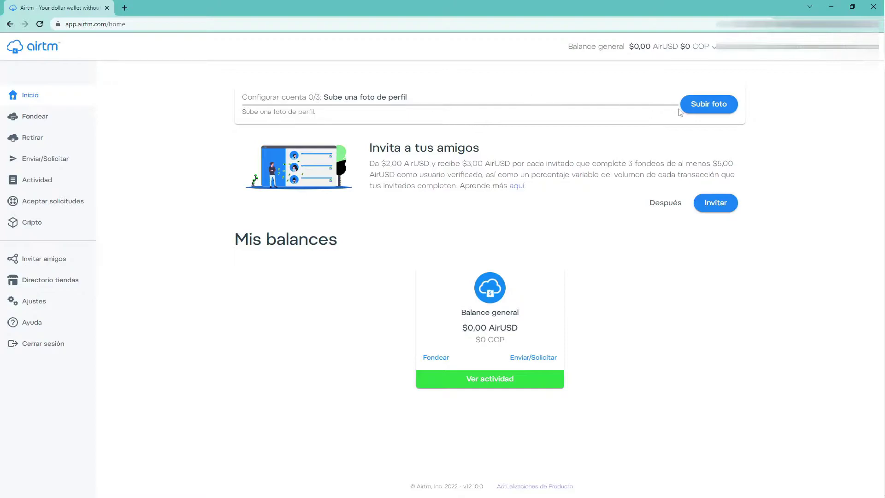
# Upload a profile photo for the account from its profile settings.
pyautogui.click(698, 112)
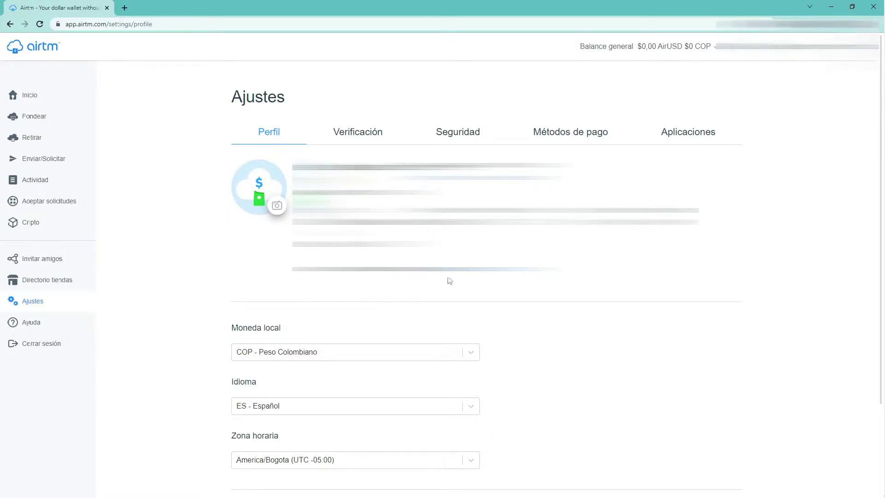
pyautogui.scroll(-3, 554, 330)
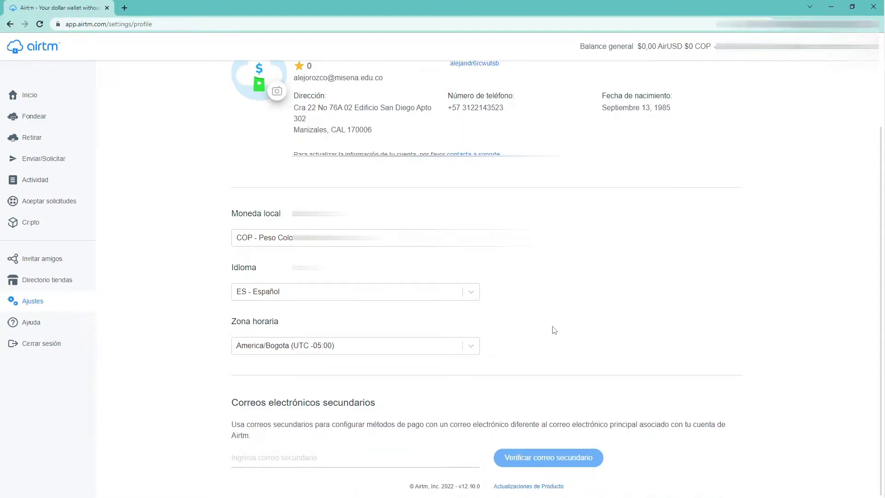
pyautogui.scroll(3, 553, 330)
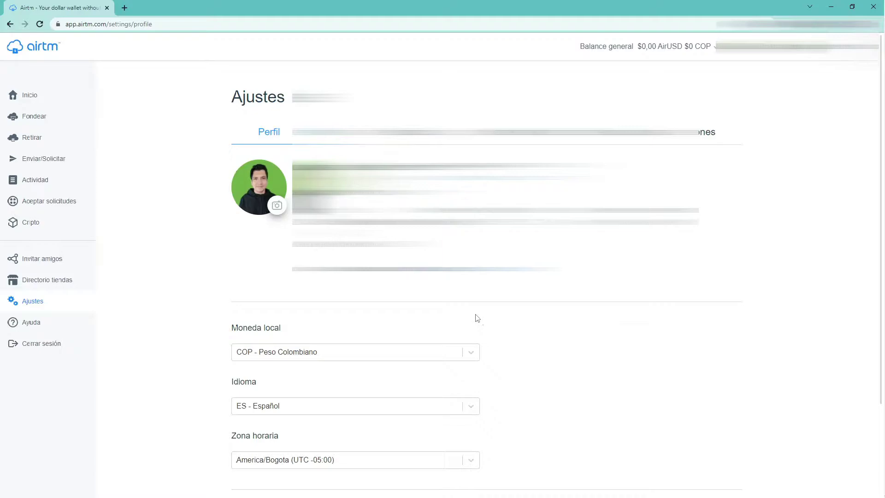
# Examine the secondary e-mail section of the profile settings and its entry field.
pyautogui.scroll(-2, 538, 358)
pyautogui.scroll(-1, 539, 358)
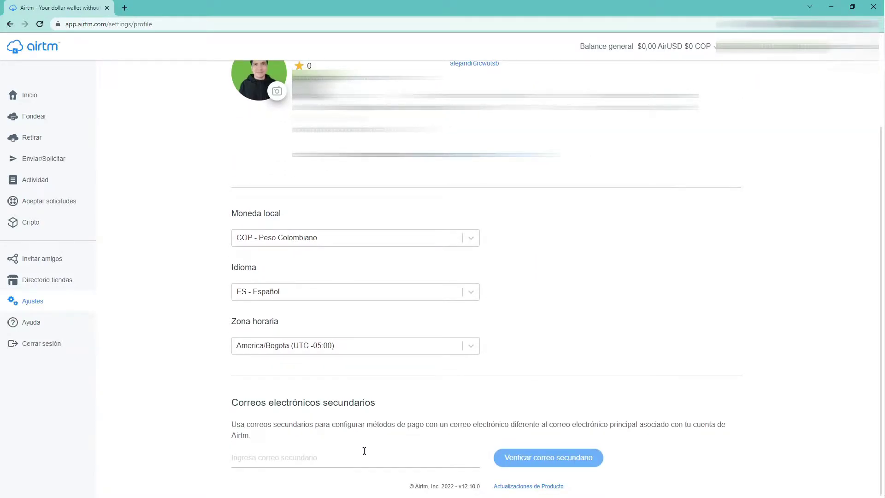
pyautogui.click(350, 461)
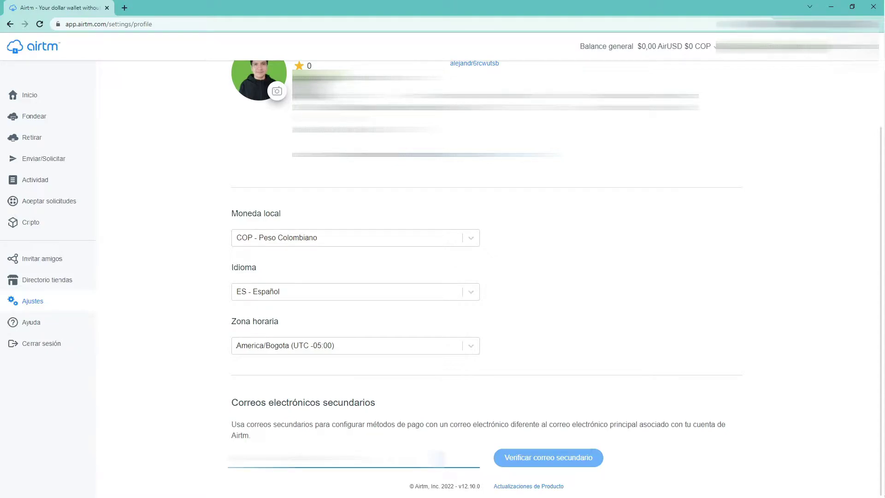
pyautogui.click(568, 240)
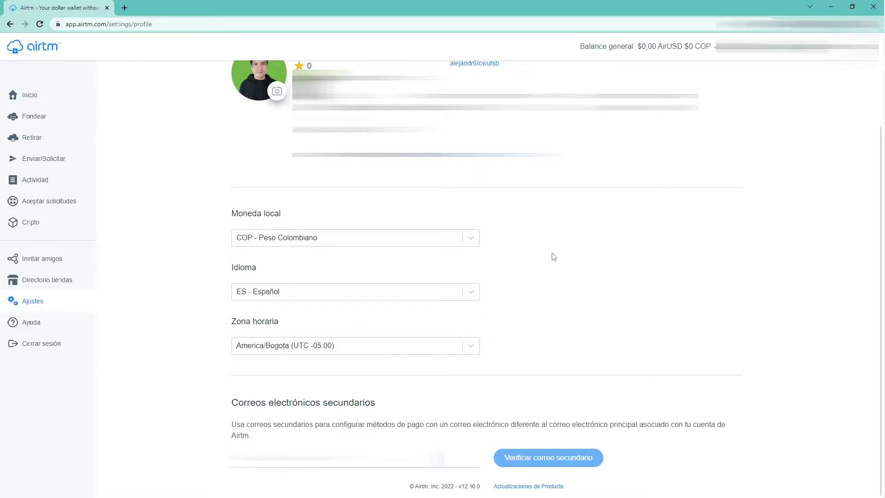
# Return to the account's home page and highlight the "Invita a tus amigos" referral text to read it.
pyautogui.click(26, 100)
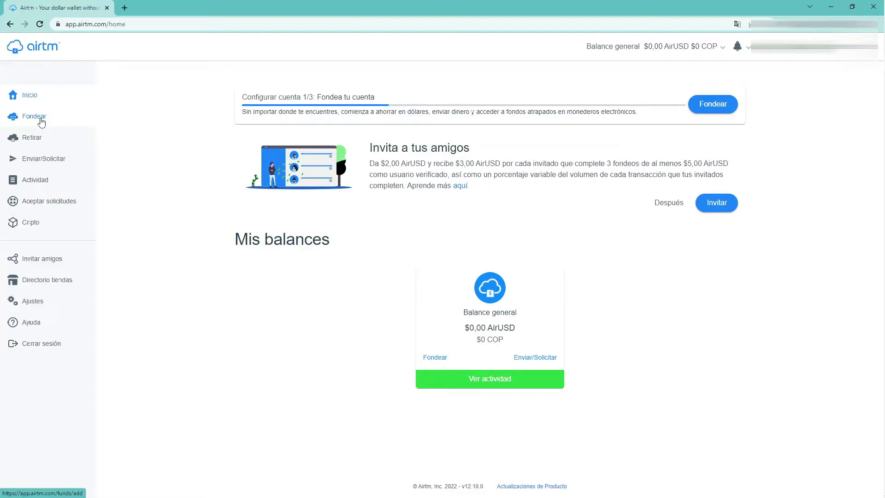
pyautogui.moveTo(372, 147); pyautogui.dragTo(596, 188)
pyautogui.click(626, 253)
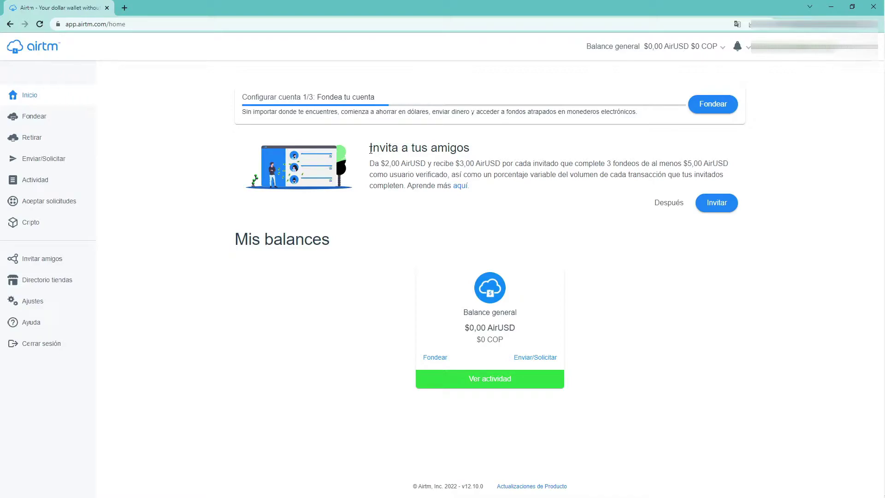
pyautogui.moveTo(371, 149); pyautogui.dragTo(479, 186)
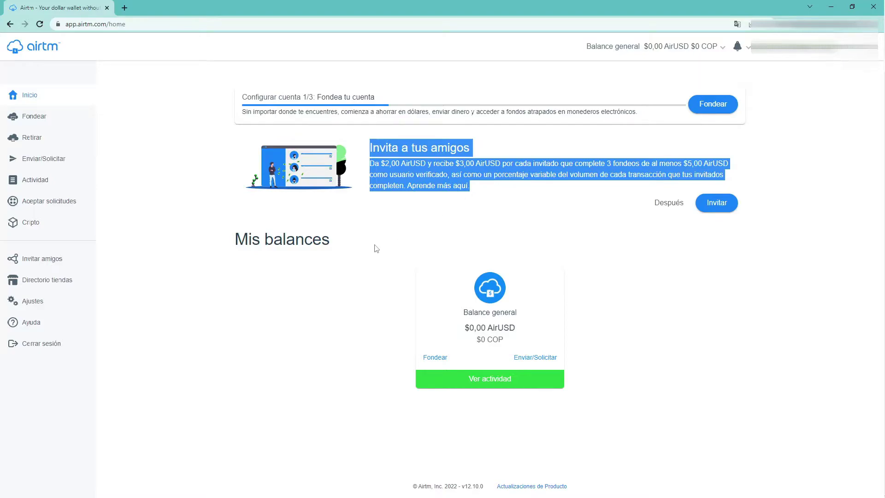
pyautogui.click(236, 291)
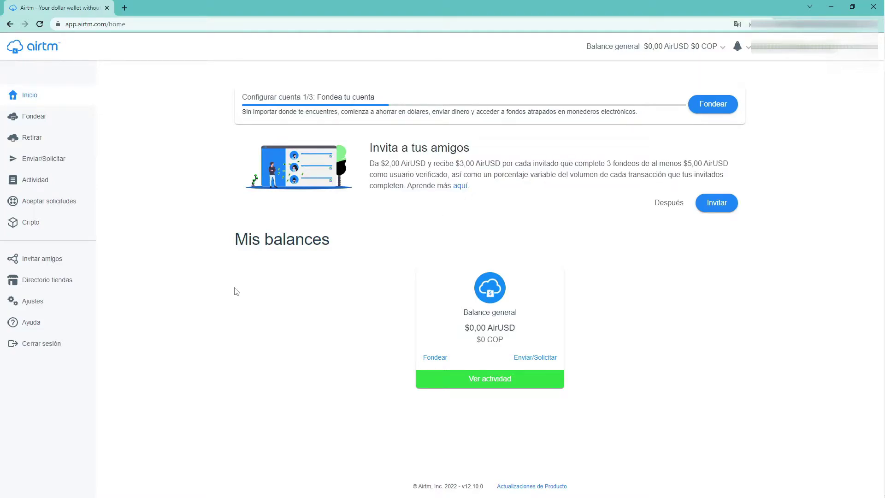
# Start funding the account with the gift card method Amazon USD (tarjeta digital) as the source.
pyautogui.click(36, 117)
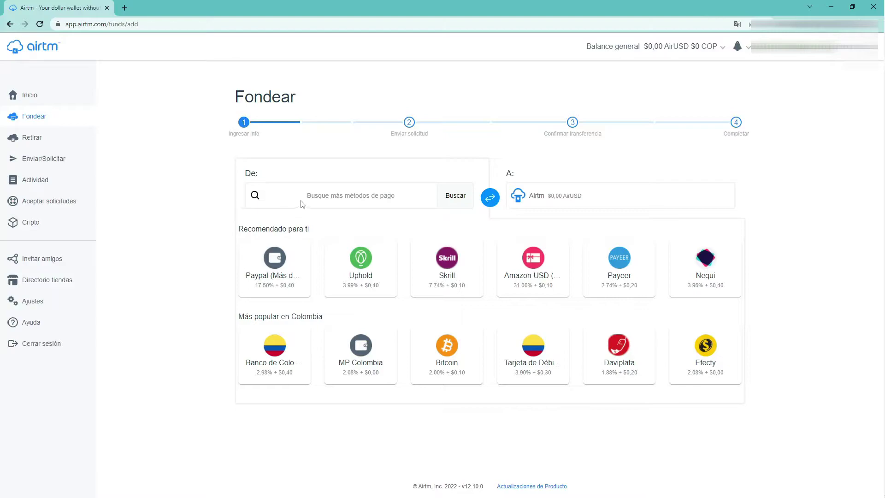
pyautogui.click(314, 199)
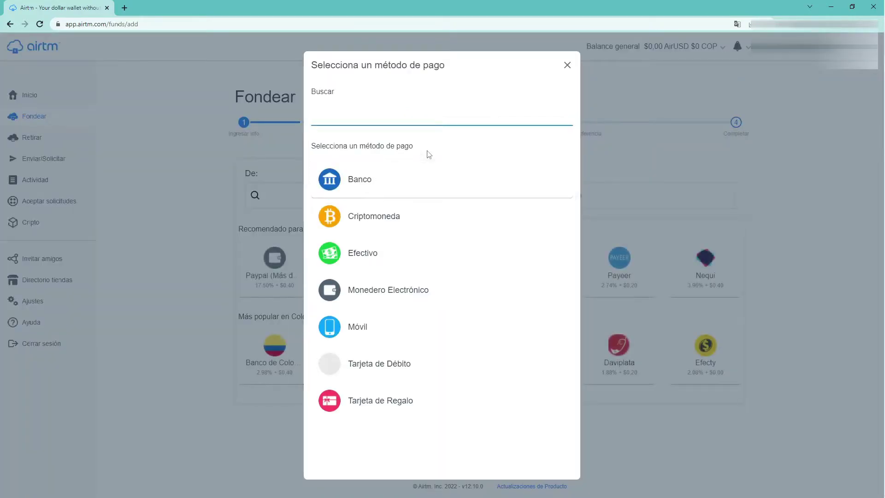
pyautogui.click(392, 400)
pyautogui.click(366, 219)
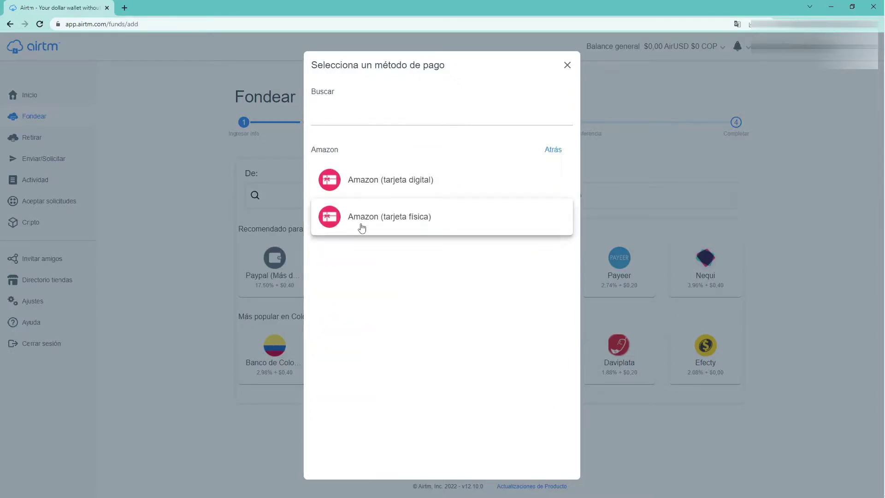
pyautogui.click(406, 179)
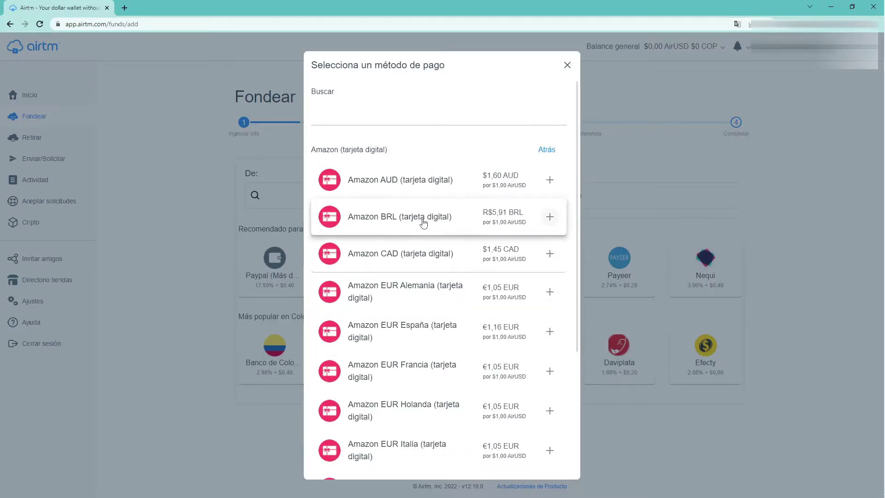
pyautogui.scroll(-4, 422, 222)
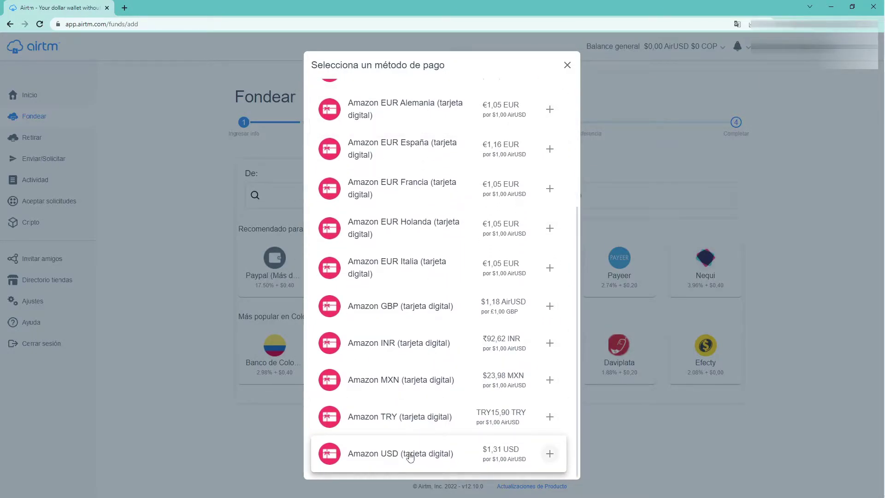
pyautogui.click(410, 453)
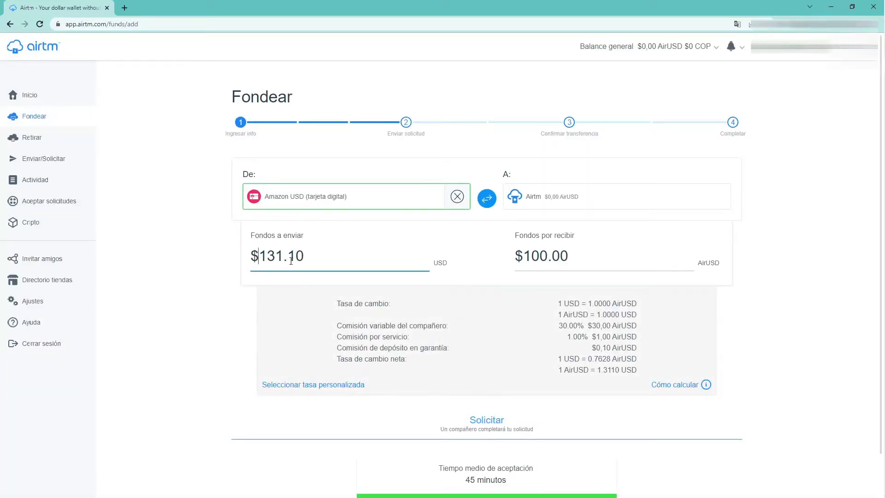
# Set the funds to send from the Amazon digital card to 20 USD.
pyautogui.moveTo(321, 252); pyautogui.dragTo(252, 266)
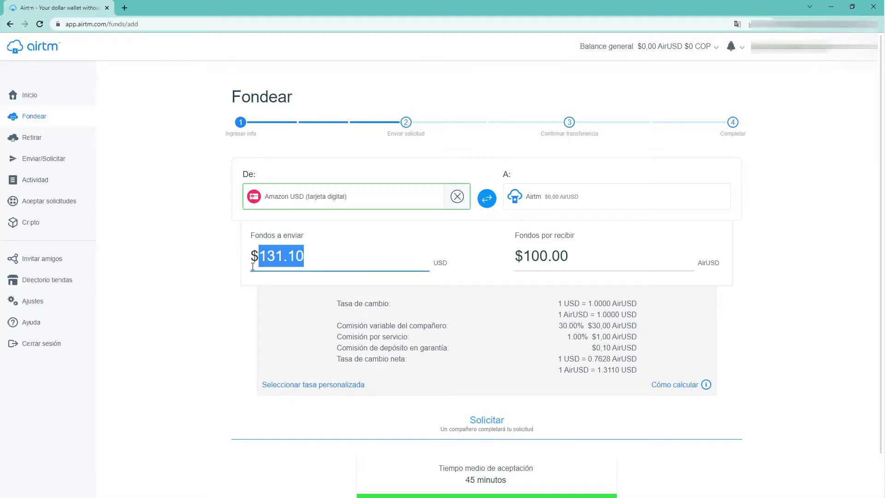
pyautogui.write('20')
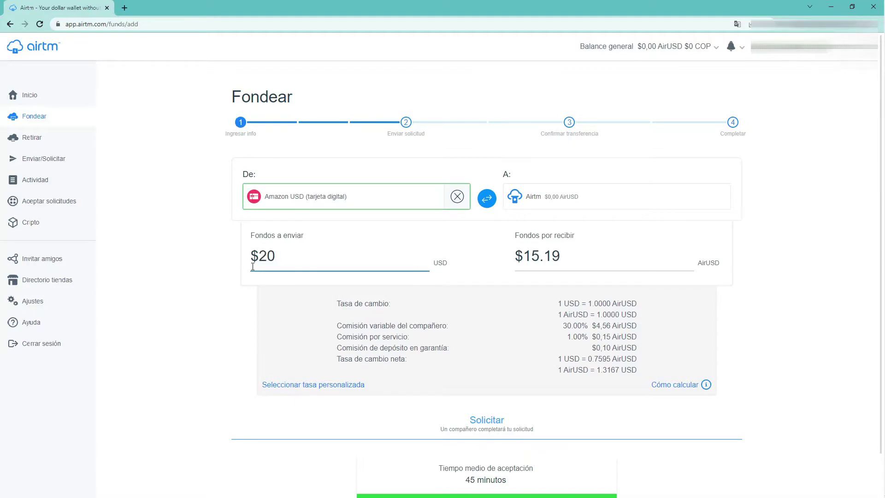
pyautogui.click(201, 324)
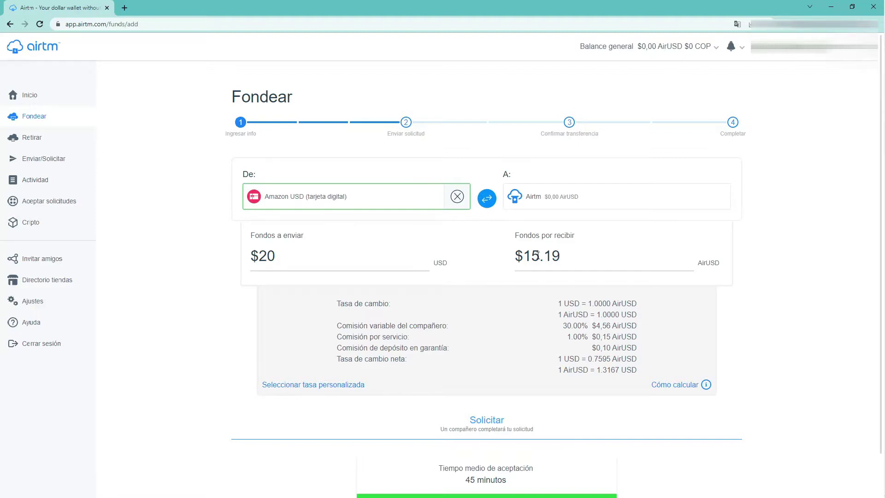
# Continue with the funding request and configure the Amazon USD payment method with the account's associated e-mail.
pyautogui.scroll(-1, 523, 362)
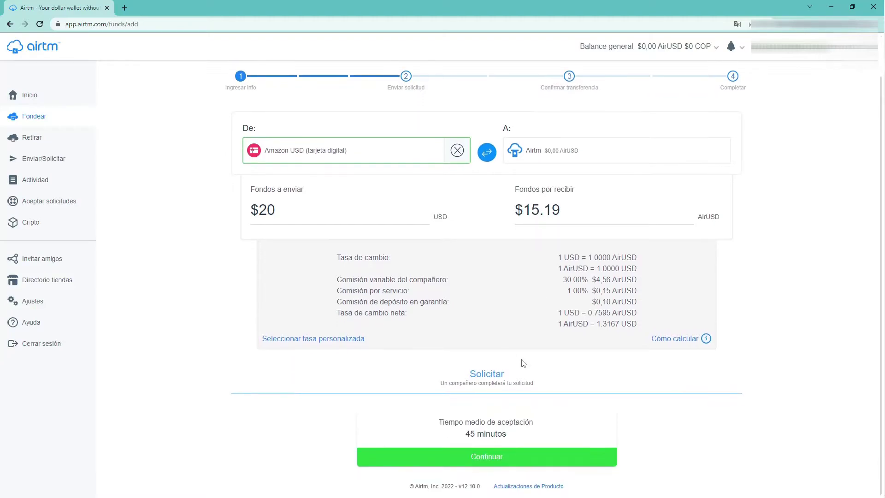
pyautogui.click(498, 459)
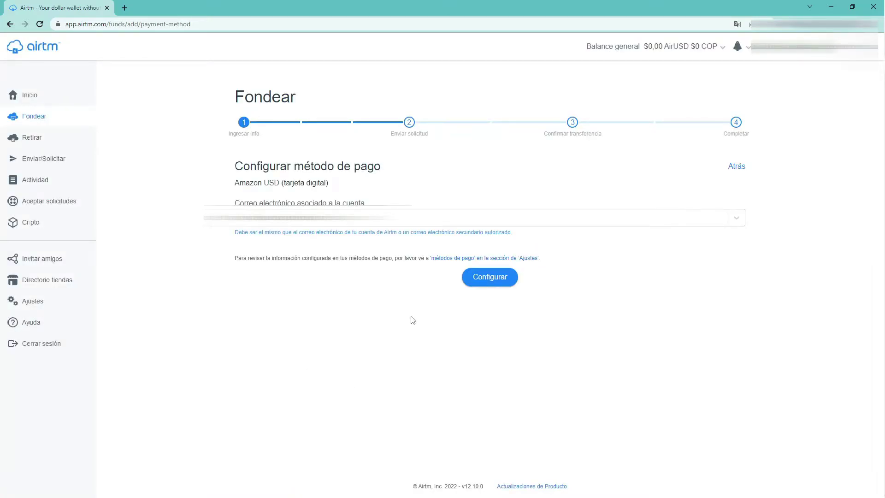
pyautogui.click(486, 277)
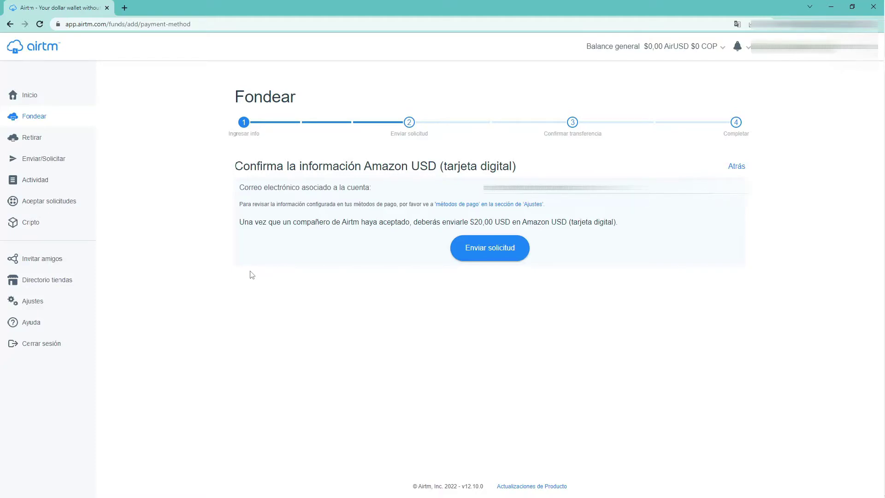
# Submit the 20 USD Amazon funding request, then activate push notifications and allow the site to show them.
pyautogui.click(507, 251)
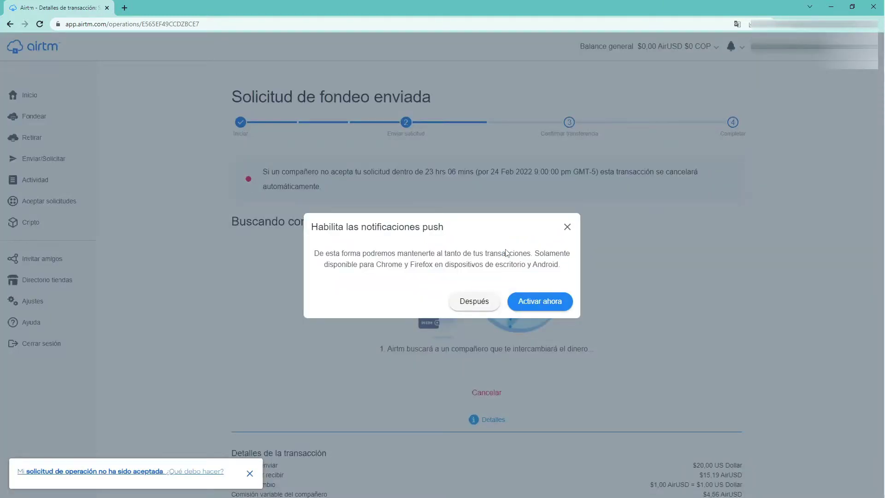
pyautogui.click(539, 301)
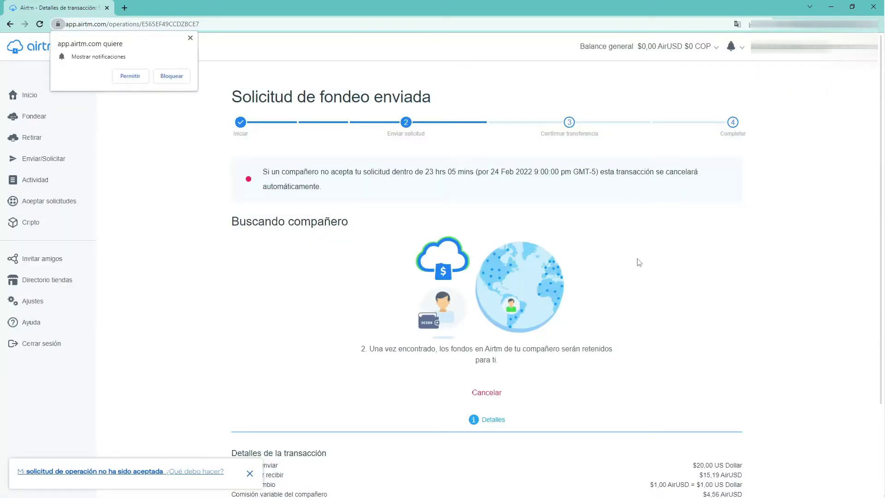
pyautogui.click(124, 82)
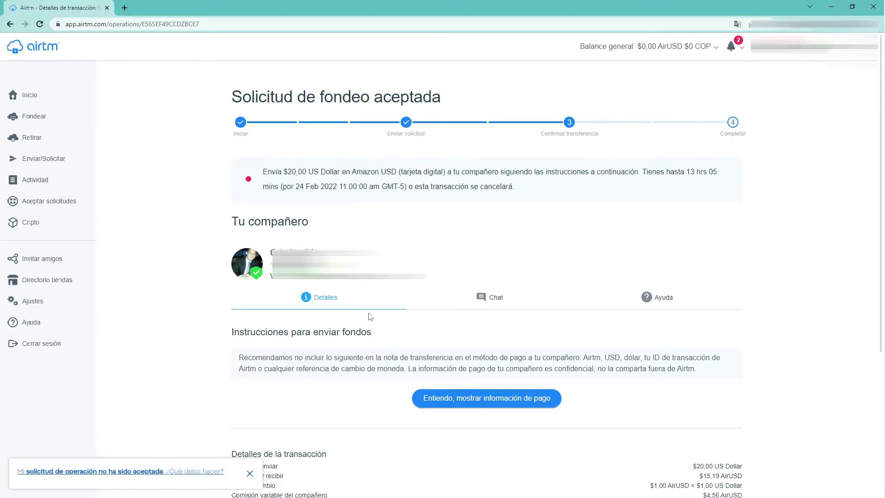
# Open the chat with the assigned peer and send the message "Hola, es digital, tengo 2 tarjetas".
pyautogui.scroll(-1, 344, 329)
pyautogui.scroll(-1, 345, 328)
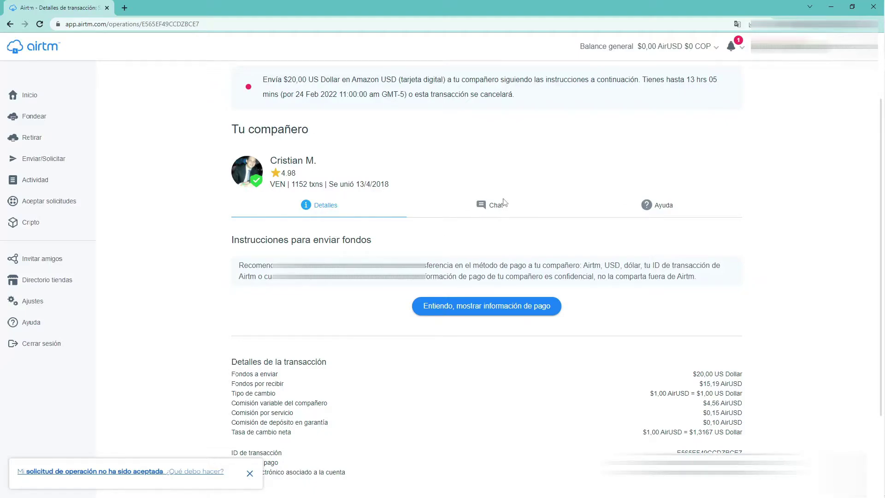
pyautogui.click(495, 209)
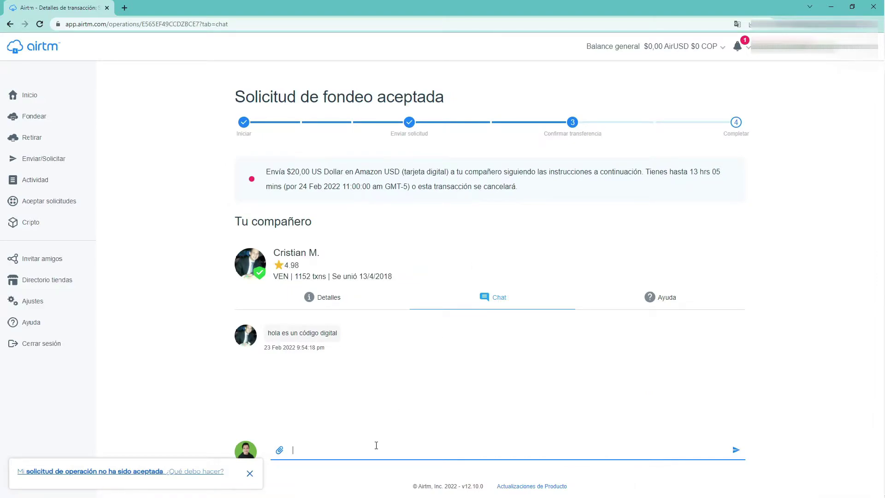
pyautogui.write('Hola, es digital, tengo 2 tarjetas')
pyautogui.press('Return')
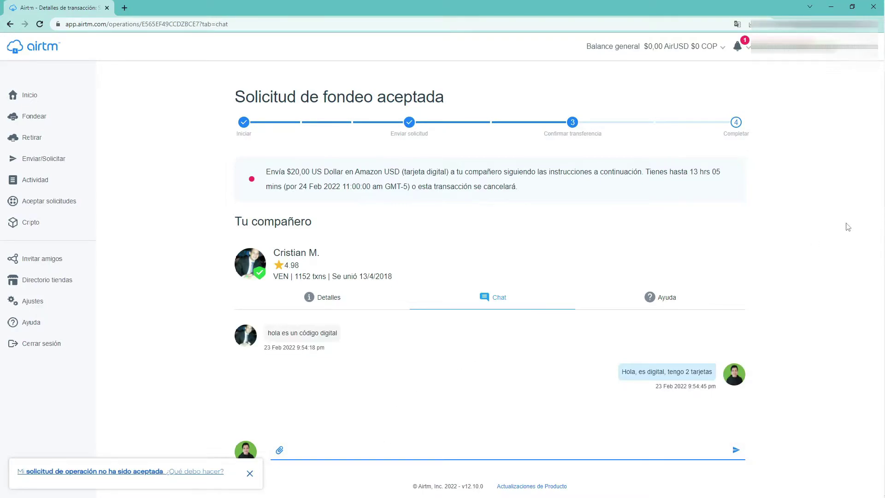
# Send the peer a second chat message reading "cada una de 10 USD".
pyautogui.moveTo(881, 192)
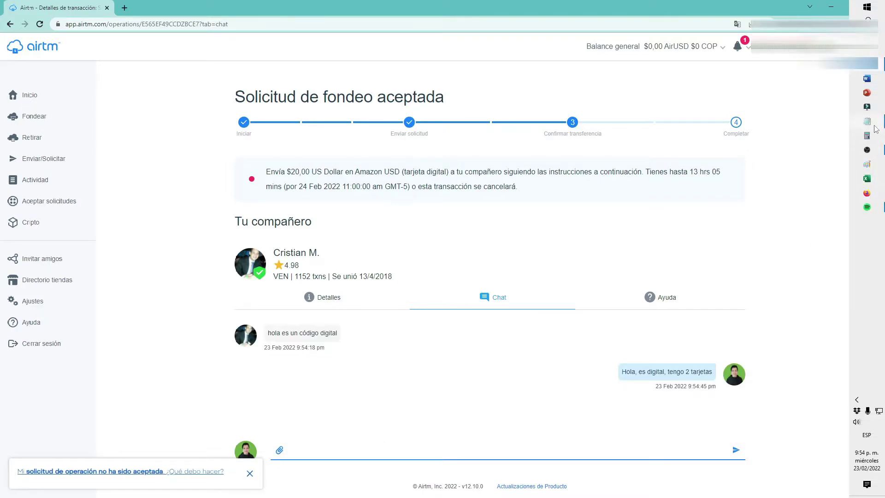
pyautogui.click(590, 450)
pyautogui.write('ca')
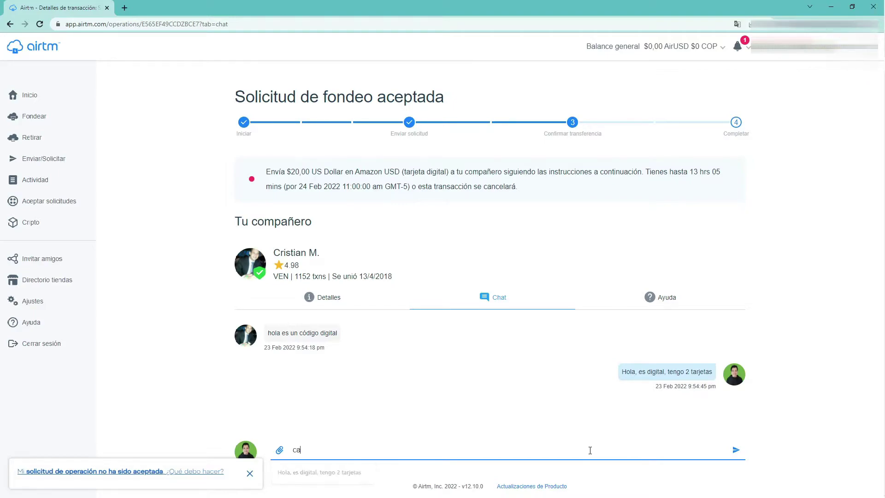
pyautogui.write('da una de 10')
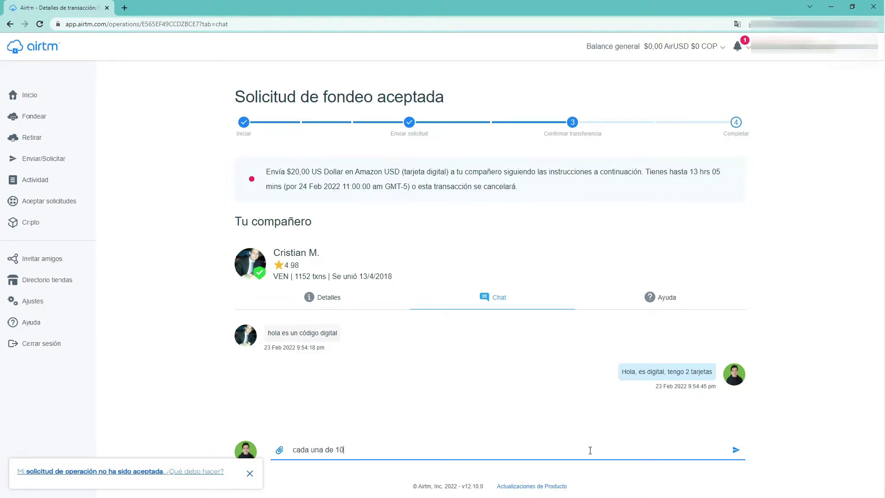
pyautogui.write(' USD')
pyautogui.press('Return')
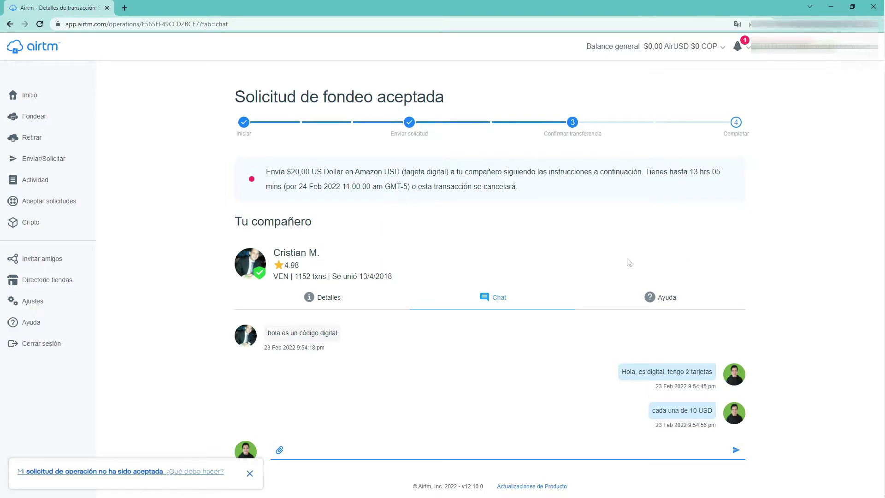
pyautogui.click(532, 455)
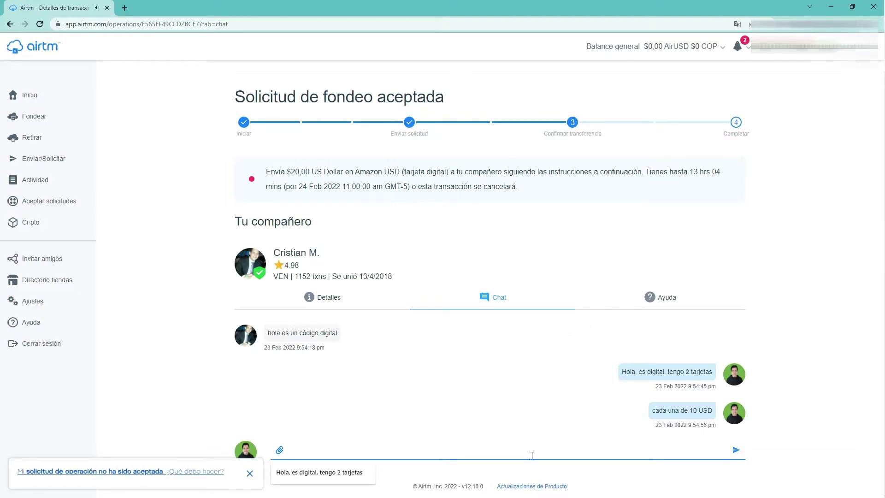
# Check the account notifications, then dismiss the unaccepted-request help notice and the transfer instructions tip.
pyautogui.click(747, 54)
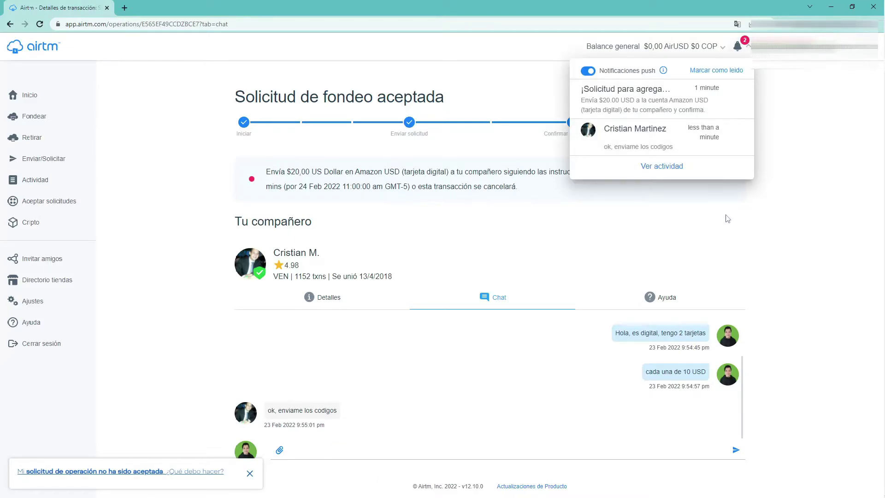
pyautogui.click(400, 469)
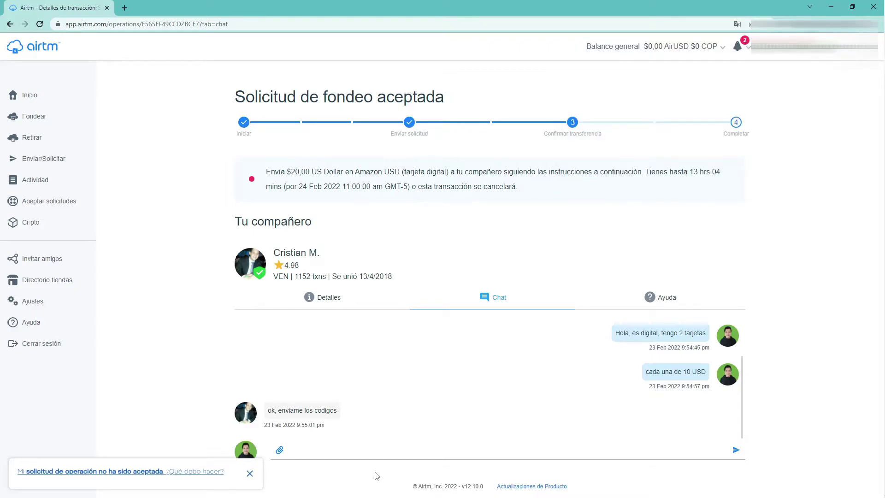
pyautogui.click(250, 474)
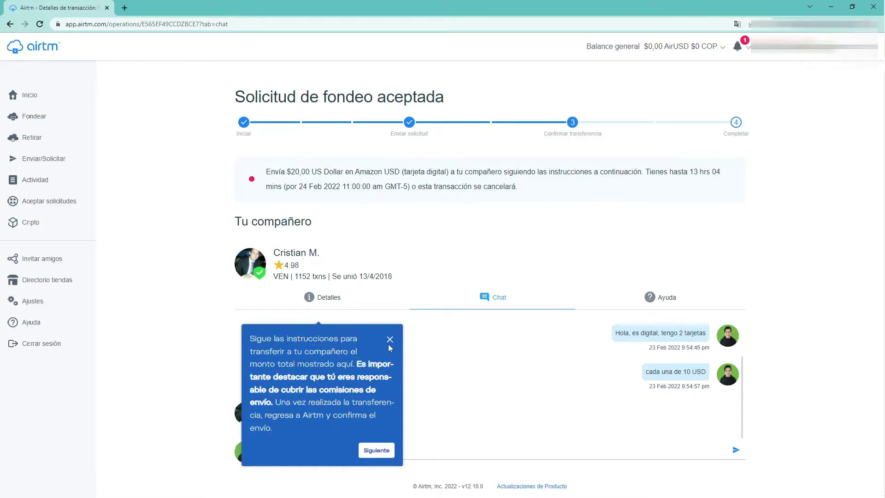
pyautogui.click(390, 341)
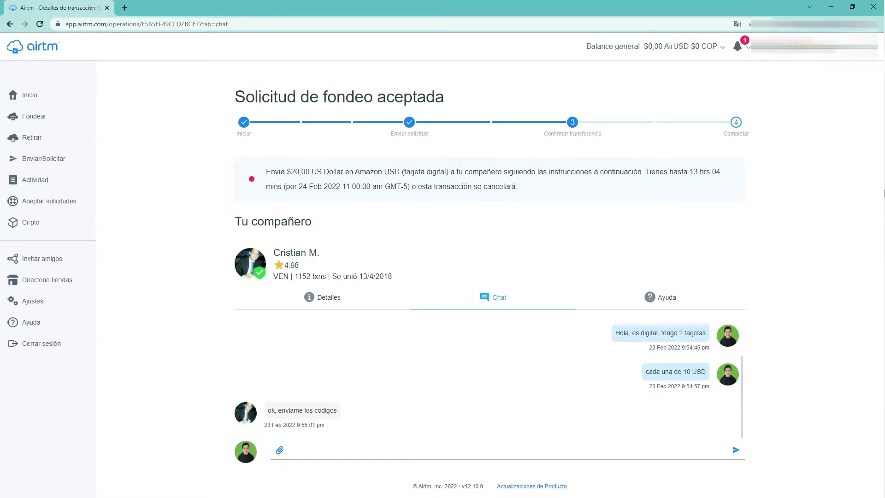
# Copy both gift card claim codes from the untitled Notepad note and send them to the peer in the Airtm chat.
pyautogui.click(868, 121)
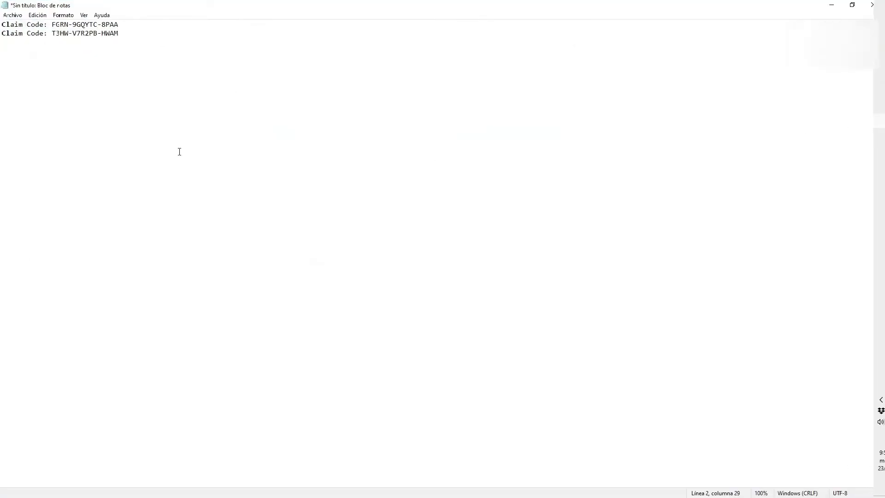
pyautogui.click(869, 68)
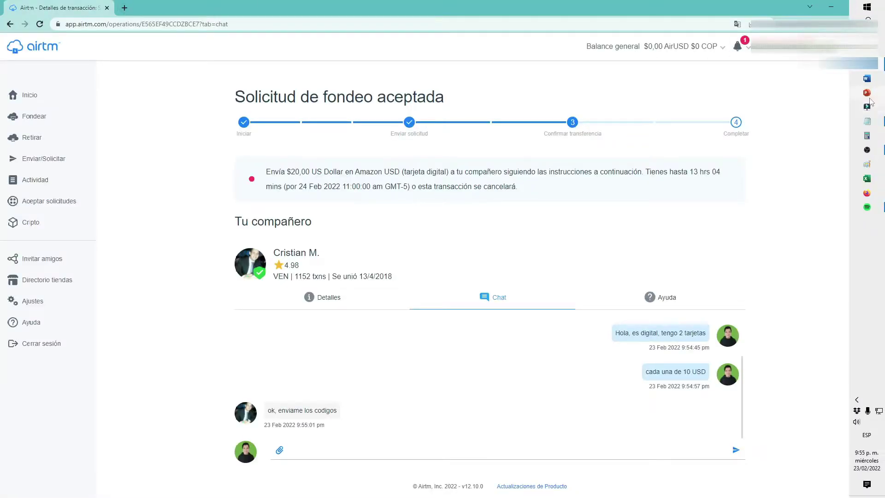
pyautogui.click(870, 122)
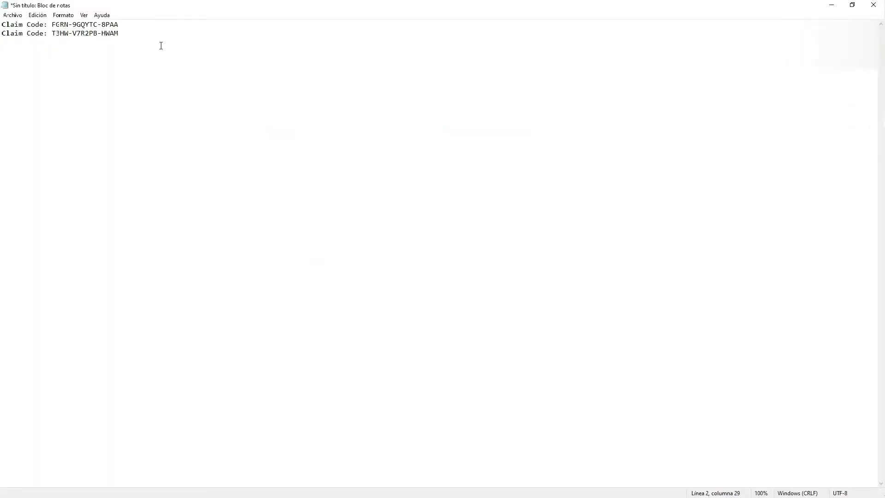
pyautogui.moveTo(120, 35); pyautogui.dragTo(1, 23)
pyautogui.hotkey('ctrl', 'c')
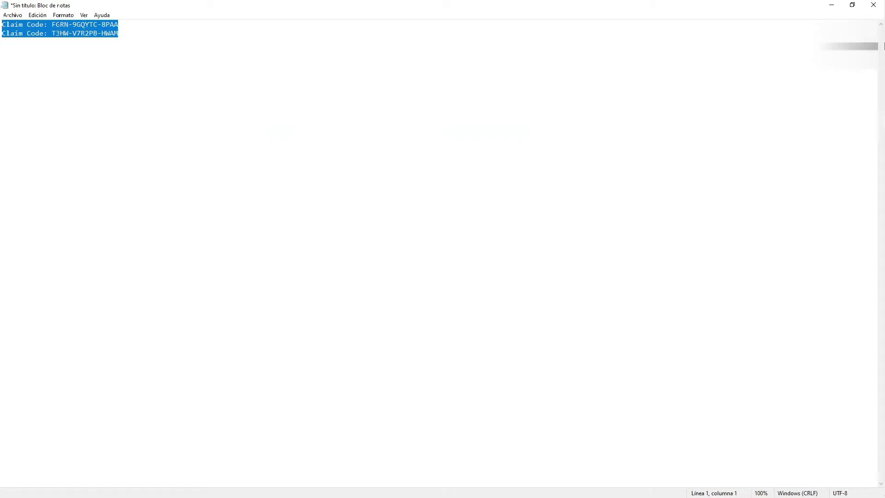
pyautogui.click(867, 193)
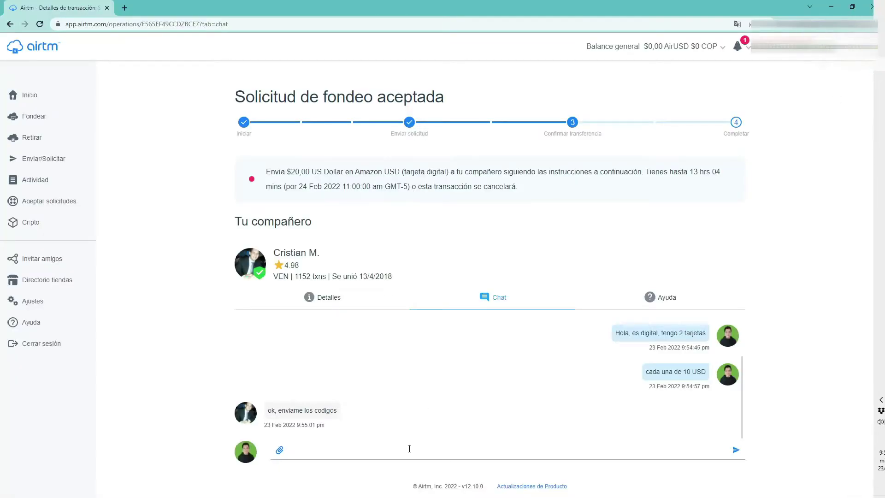
pyautogui.click(406, 448)
pyautogui.hotkey('ctrl', 'v')
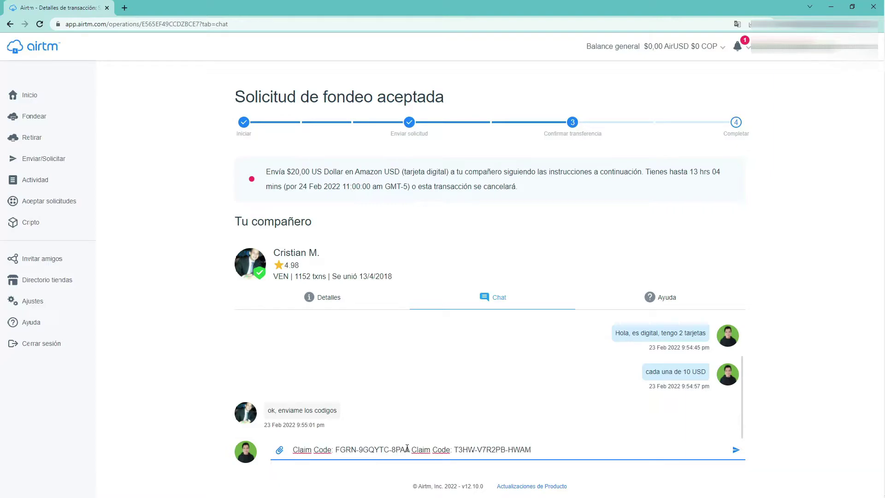
pyautogui.press('Return')
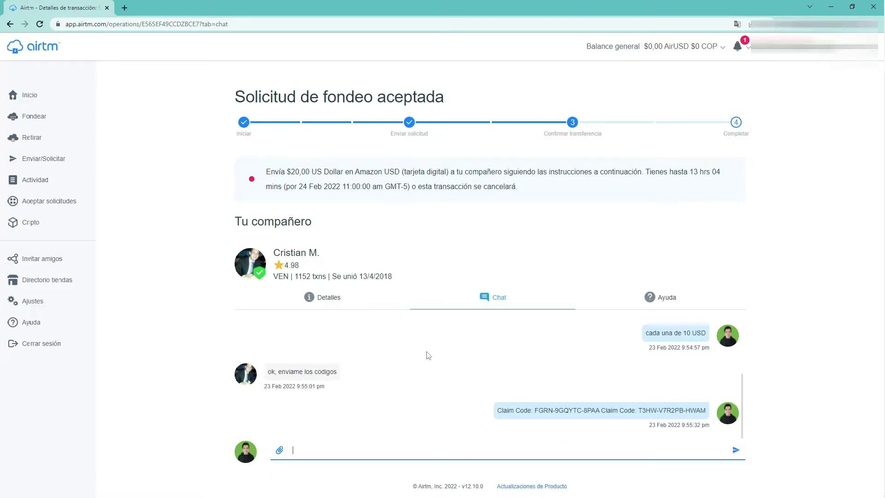
# Review the transaction details and show the peer's payment information with the instructions for sending the funds.
pyautogui.scroll(2, 410, 349)
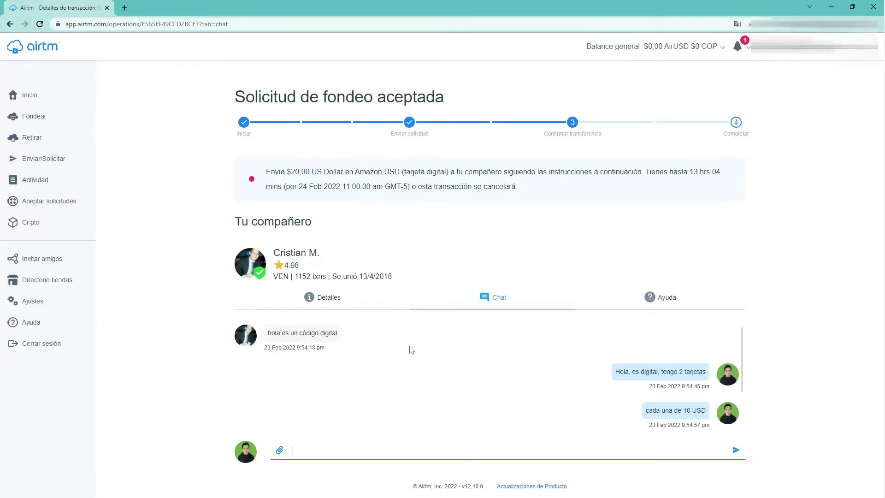
pyautogui.click(326, 298)
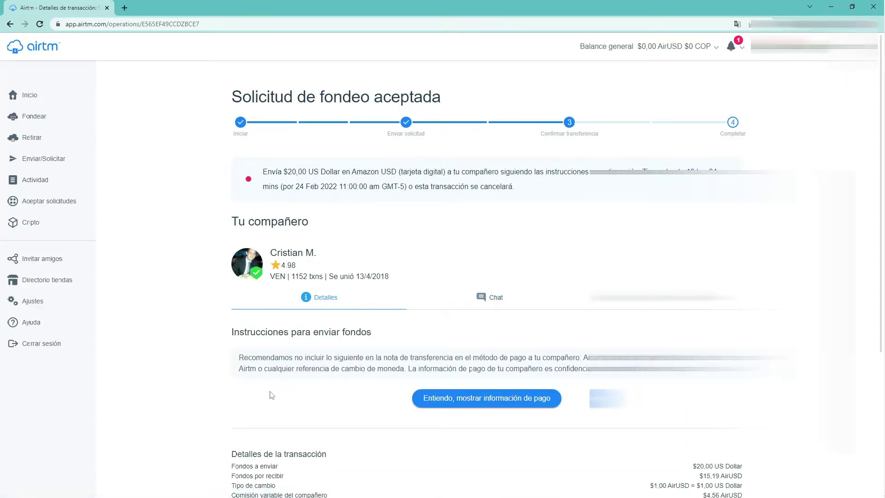
pyautogui.scroll(-5, 272, 395)
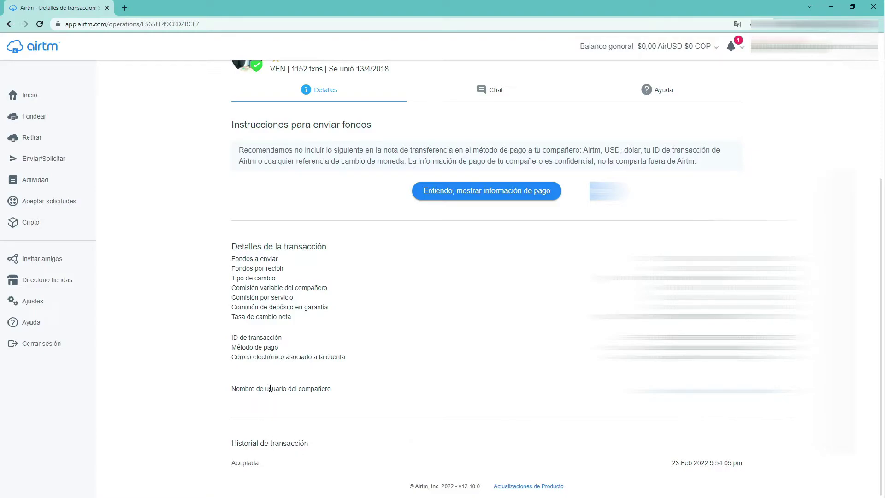
pyautogui.scroll(4, 332, 359)
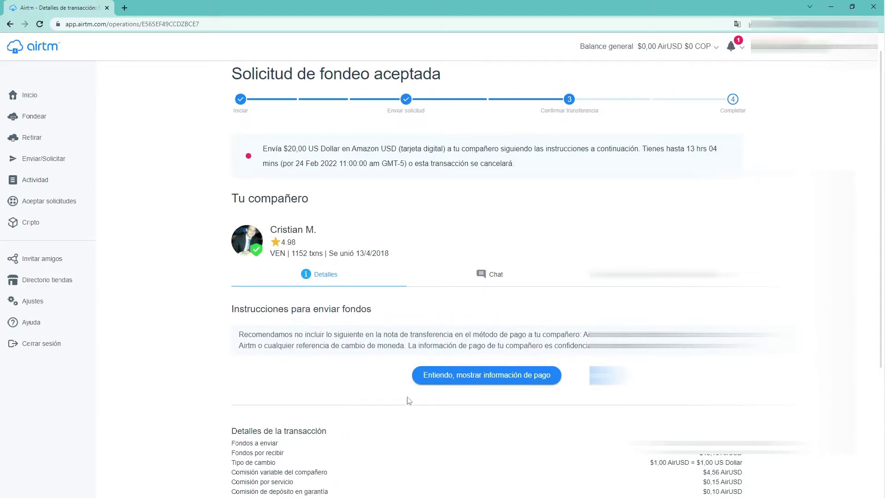
pyautogui.click(460, 377)
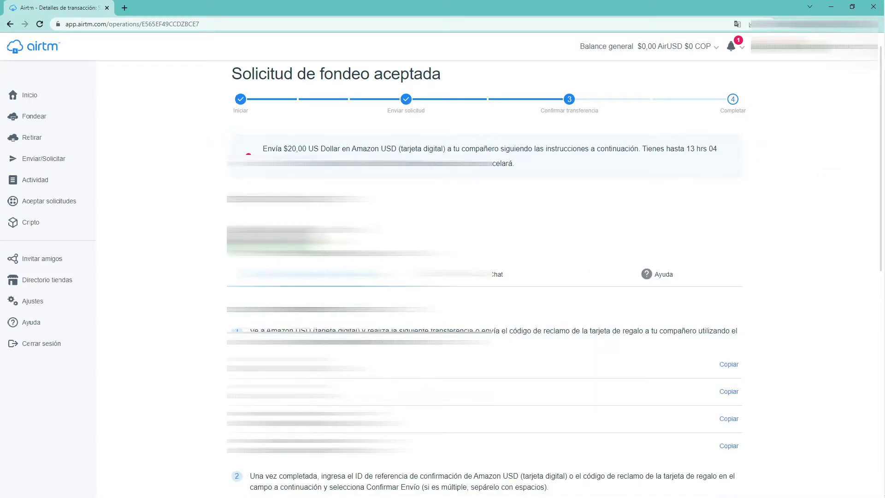
pyautogui.scroll(-5, 489, 276)
pyautogui.scroll(-1, 488, 277)
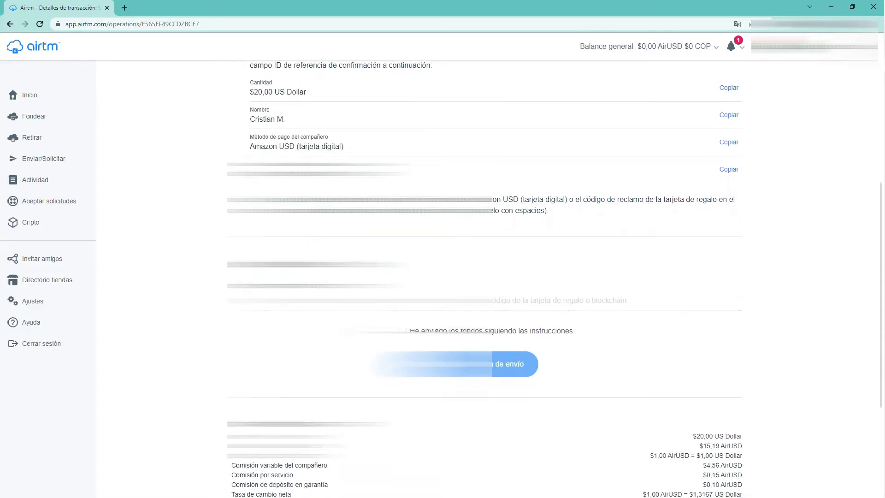
# Paste the gift card claim codes as the confirmation reference ID, declare the funds sent as instructed, and confirm the shipment.
pyautogui.click(484, 301)
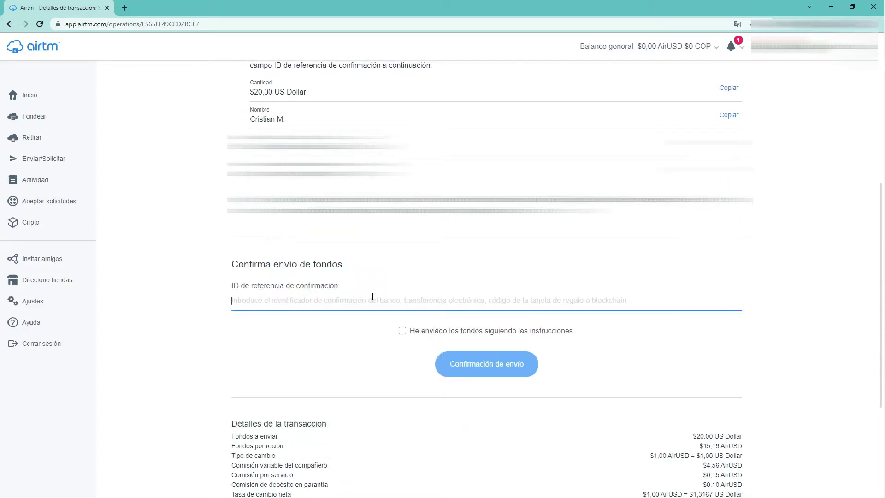
pyautogui.hotkey('ctrl', 'v')
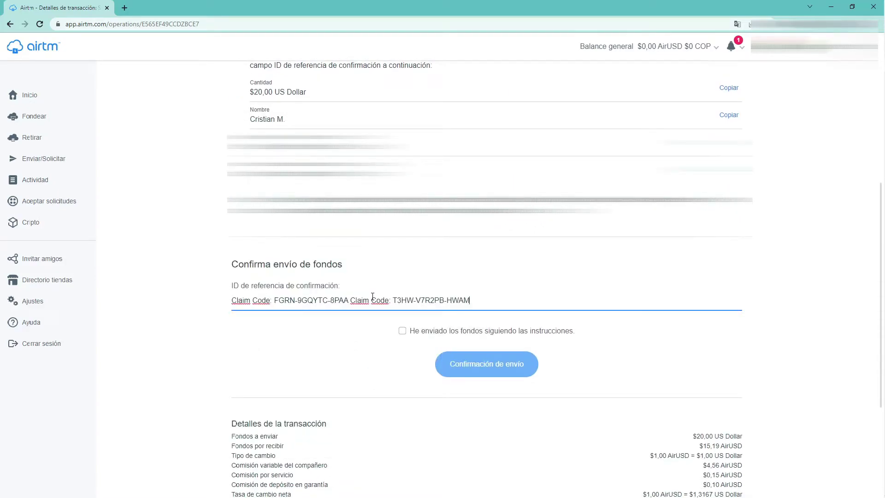
pyautogui.click(403, 332)
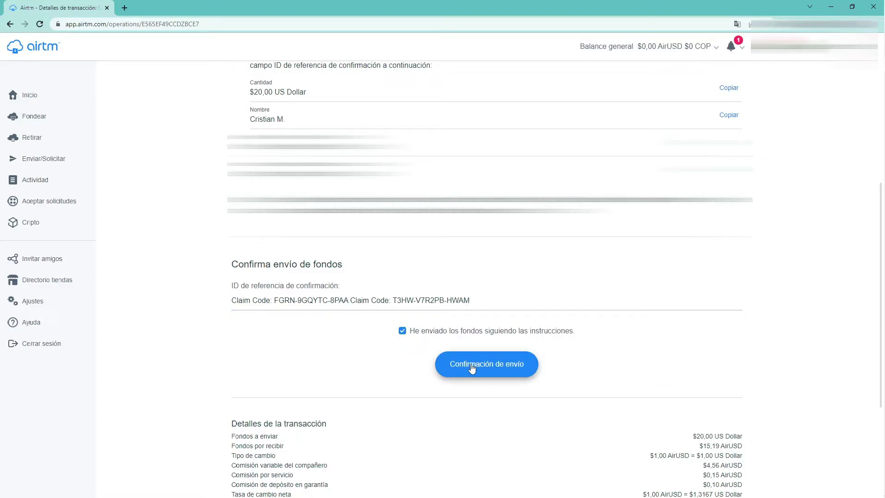
pyautogui.click(472, 367)
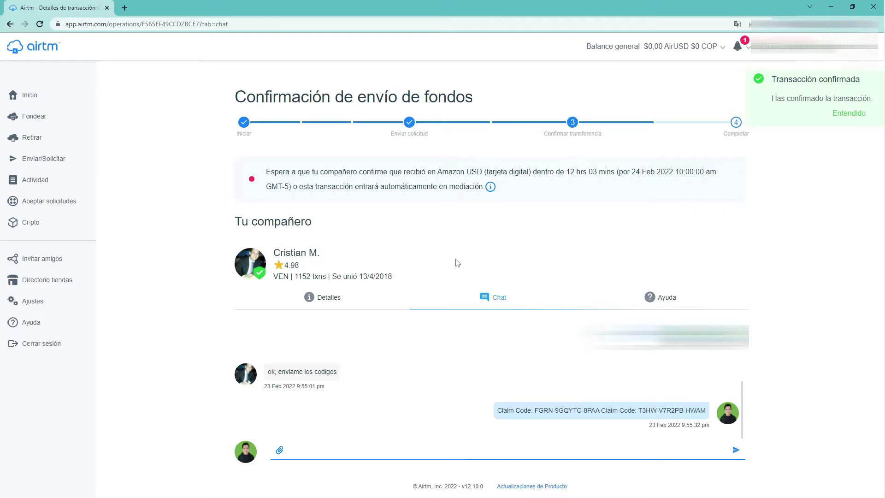
# Go to Gmail in a new browser tab and open the Amazon.com Gift Cards e-mail about the received gift card.
pyautogui.click(125, 8)
pyautogui.write('mail.com')
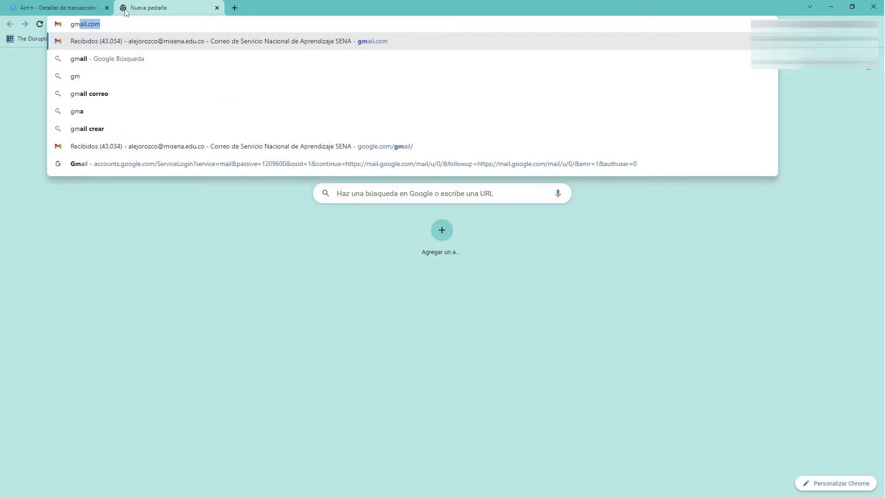
pyautogui.press('Return')
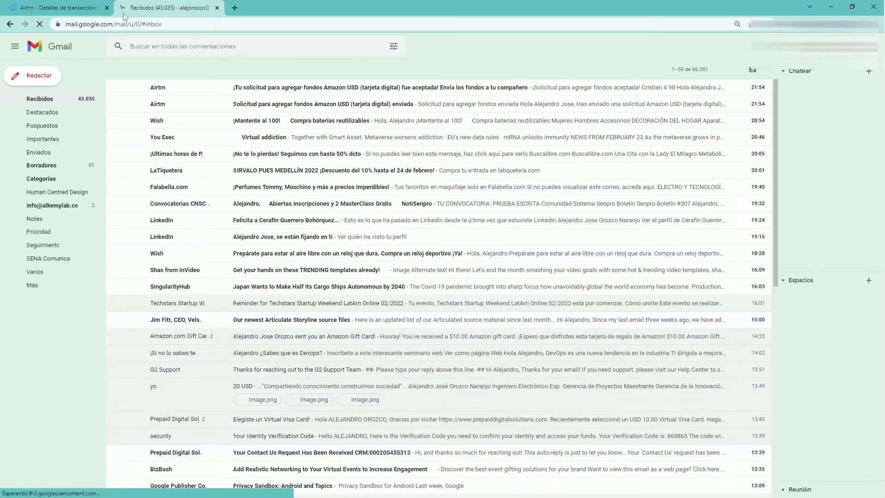
pyautogui.click(292, 341)
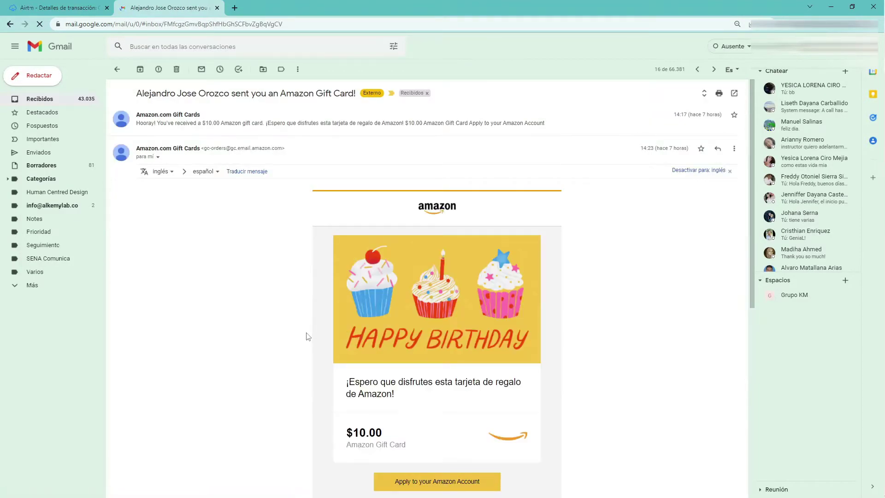
# Examine the gift card e-mail for its amount and highlight the claim code.
pyautogui.scroll(-4, 306, 336)
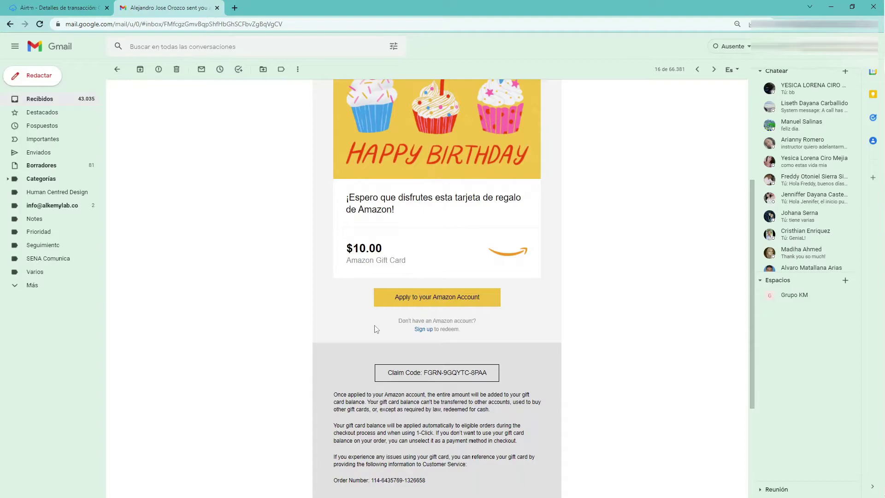
pyautogui.scroll(-1, 375, 329)
pyautogui.moveTo(388, 328); pyautogui.dragTo(486, 330)
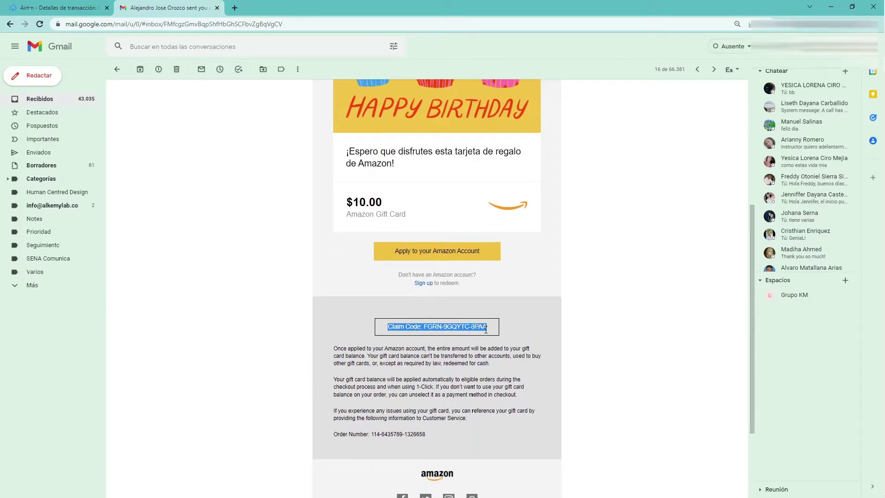
pyautogui.scroll(4, 516, 321)
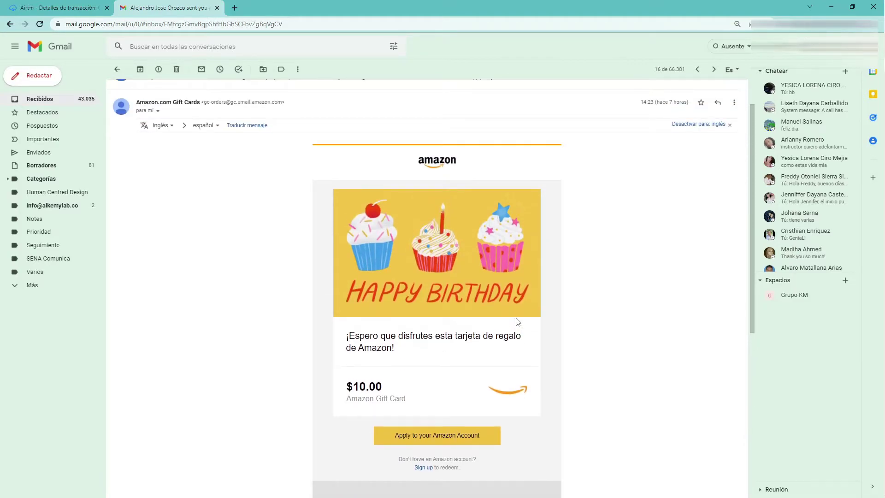
pyautogui.scroll(-2, 516, 321)
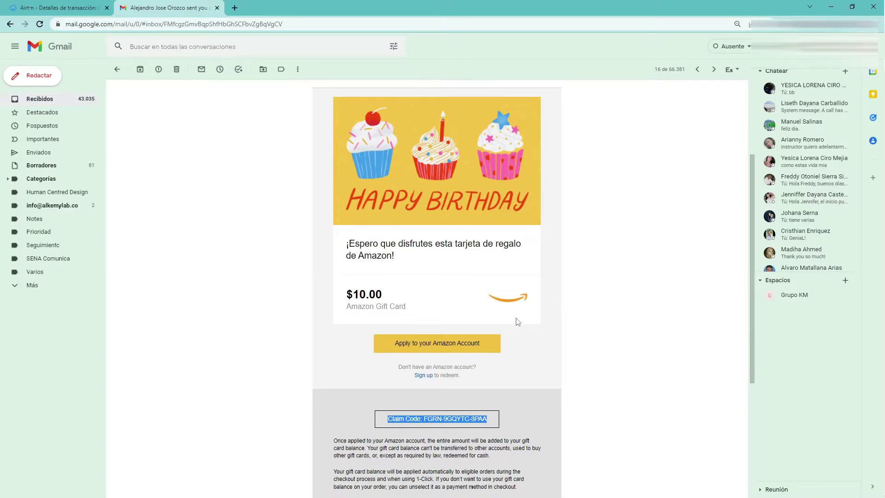
# Return to Airtm, check the notifications and review the status of the Amazon gift card funding transaction.
pyautogui.click(54, 4)
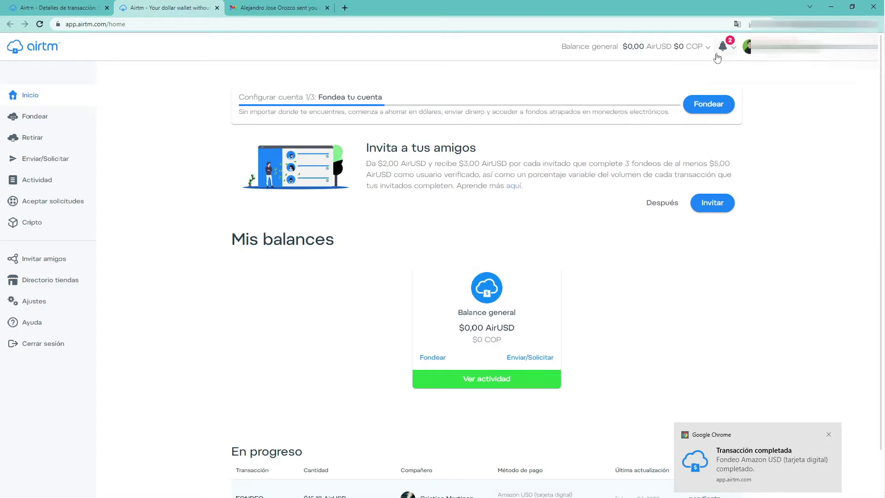
pyautogui.click(731, 50)
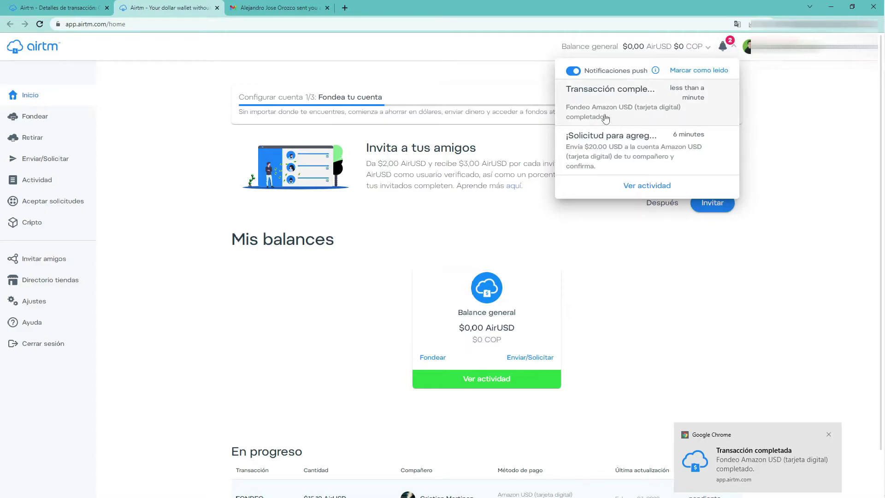
pyautogui.click(50, 8)
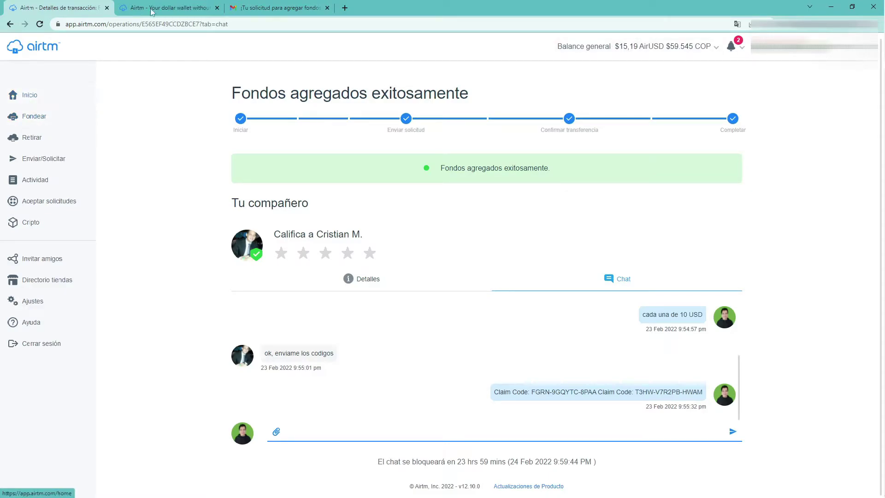
# Reload the Airtm home page and check the general balance and recent activity.
pyautogui.click(191, 3)
pyautogui.click(188, 192)
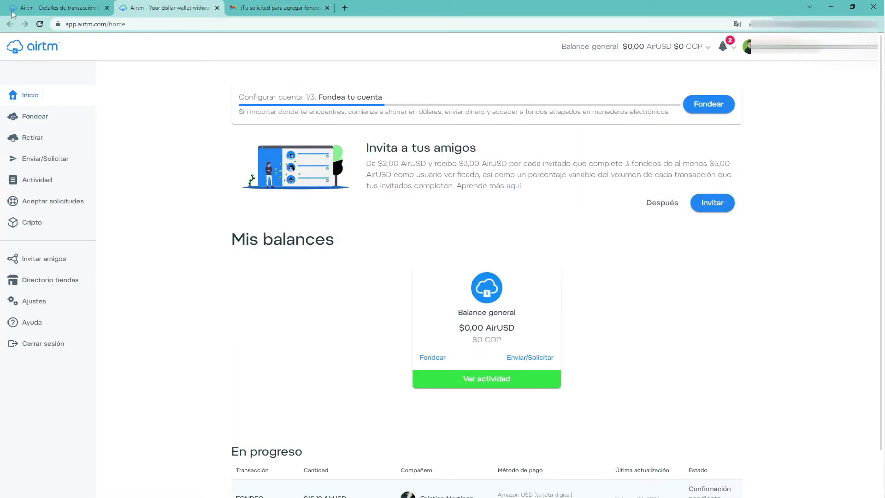
pyautogui.click(40, 25)
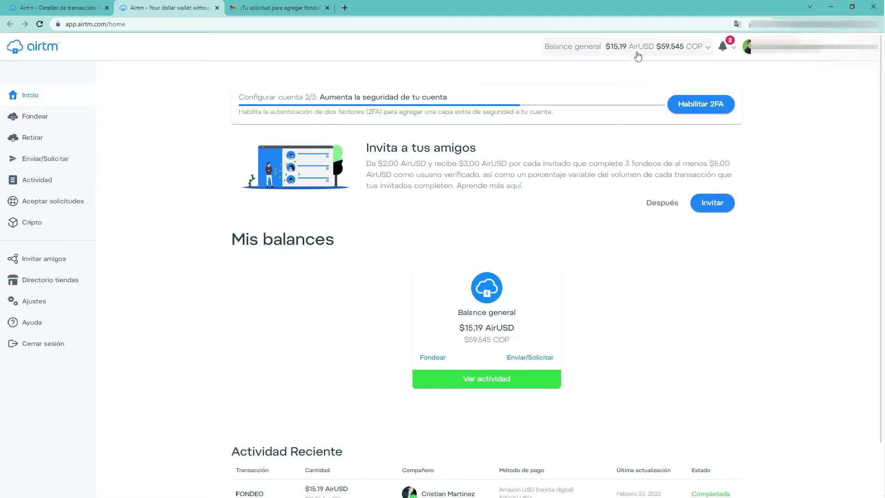
pyautogui.click(706, 49)
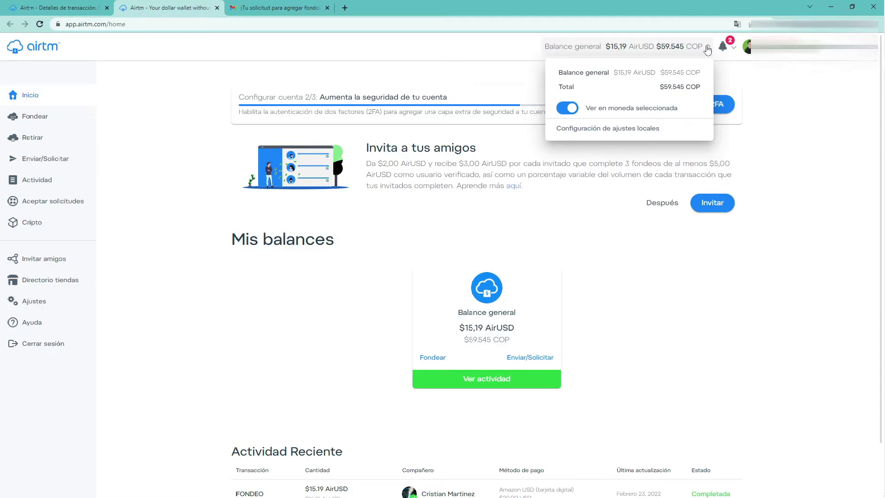
pyautogui.click(199, 314)
pyautogui.scroll(-2, 199, 315)
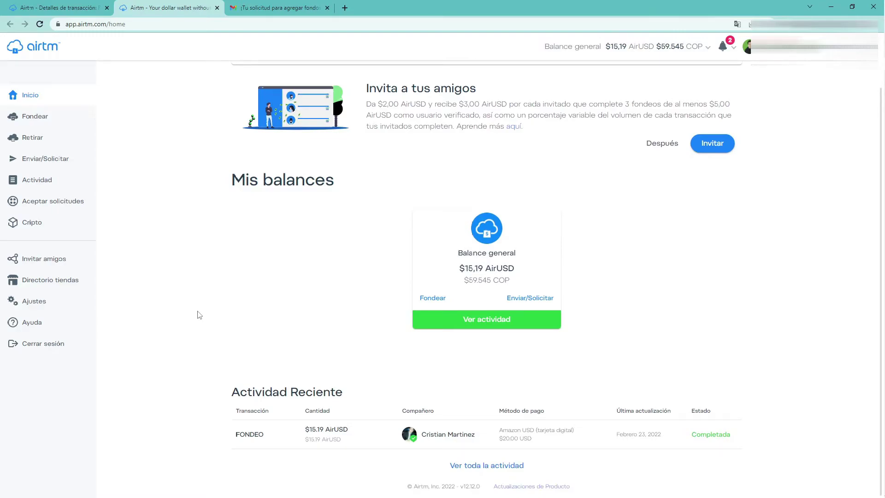
pyautogui.scroll(2, 199, 315)
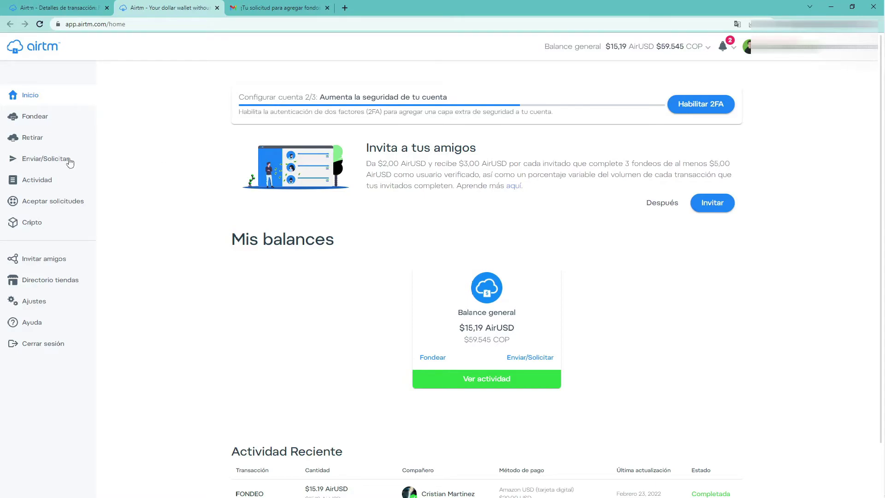
# Start a withdrawal of funds to Daviplata and set the amount to send to 15.19 AirUSD.
pyautogui.click(33, 141)
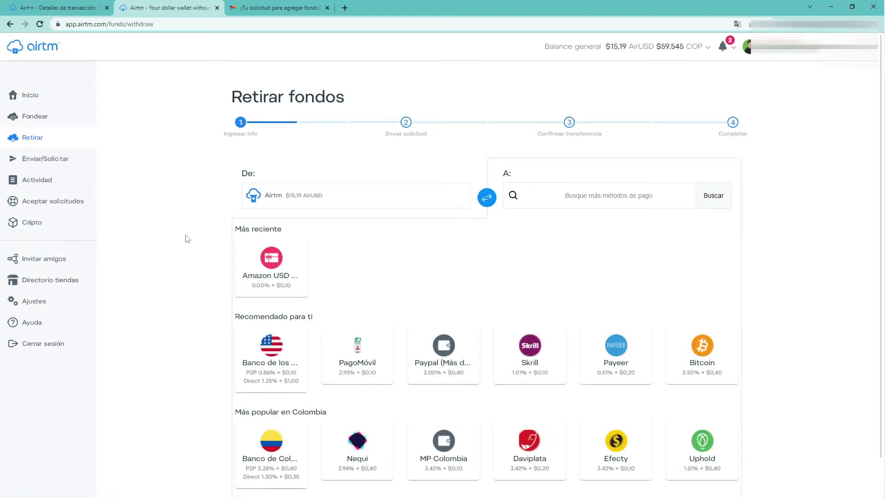
pyautogui.scroll(-1, 171, 309)
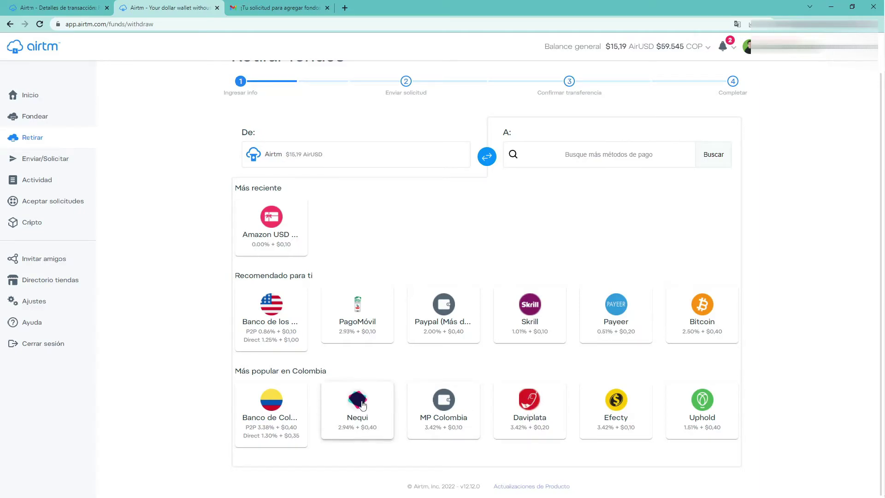
pyautogui.click(531, 406)
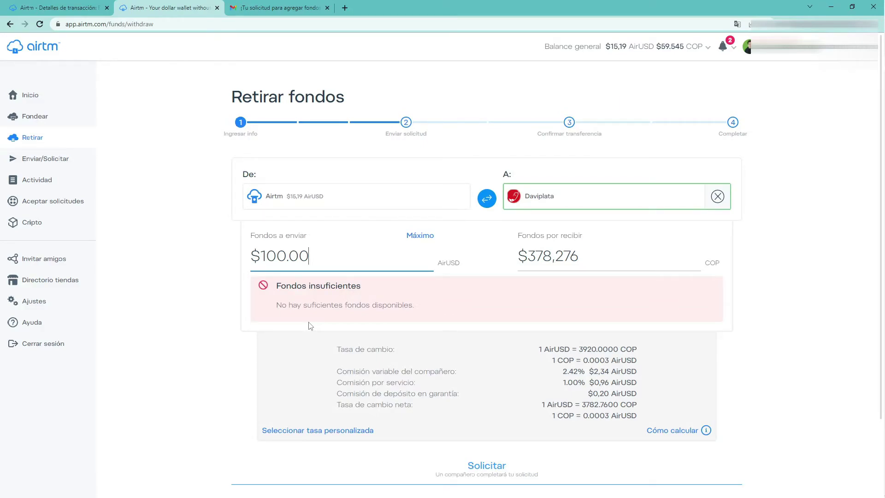
pyautogui.moveTo(332, 257); pyautogui.dragTo(226, 253)
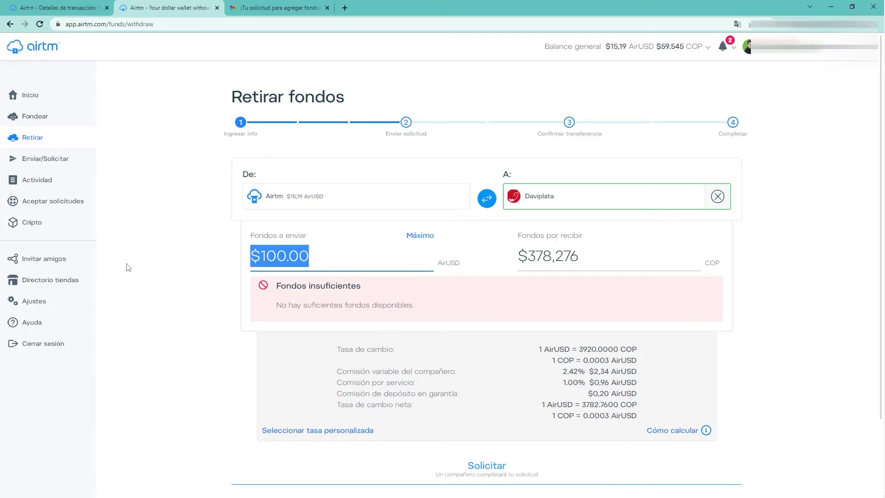
pyautogui.write('15.19')
pyautogui.click(183, 373)
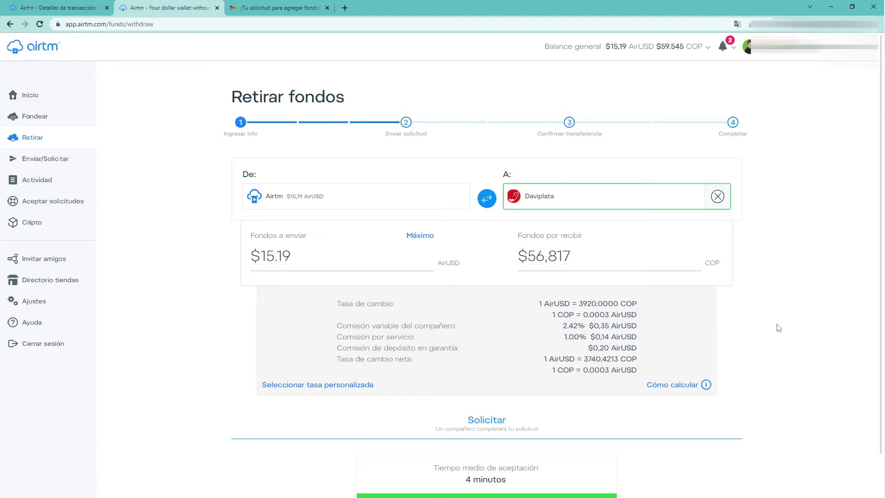
# Examine the exchange rate, commissions and net exchange rate for the Daviplata withdrawal.
pyautogui.moveTo(579, 302); pyautogui.dragTo(615, 307)
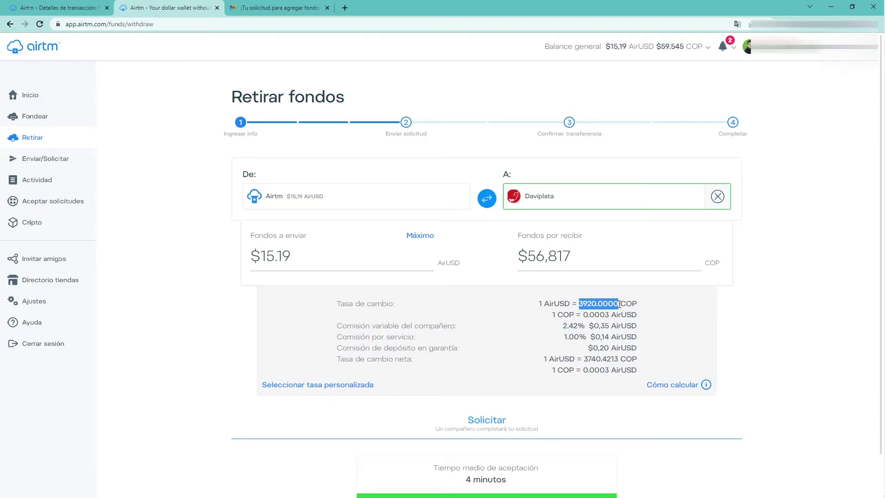
pyautogui.click(779, 332)
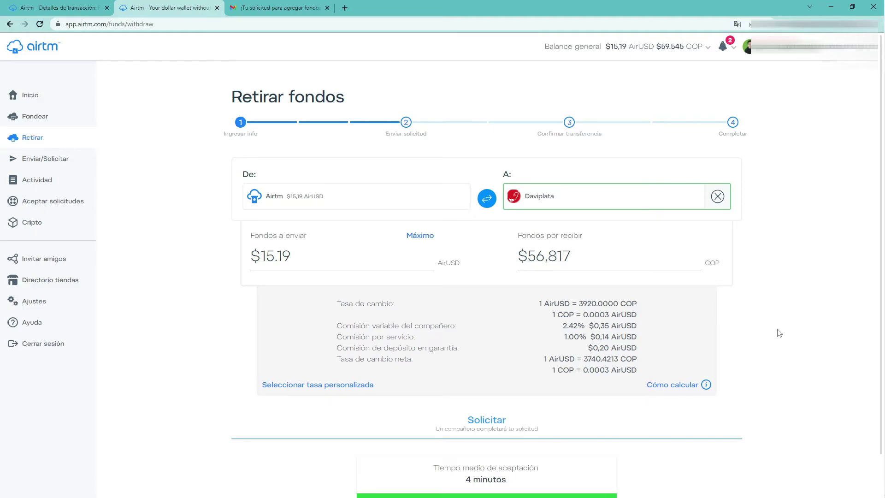
pyautogui.scroll(-2, 778, 333)
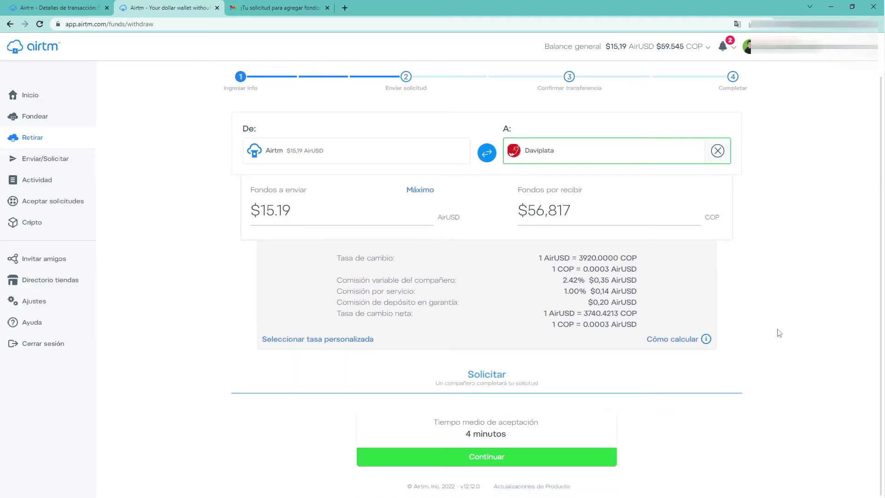
pyautogui.moveTo(585, 312); pyautogui.dragTo(618, 313)
pyautogui.click(784, 410)
# Switch to the Calculator, multiply 15,19 by 3740 to check the amount to receive, and return to the withdrawal page.
pyautogui.click(868, 136)
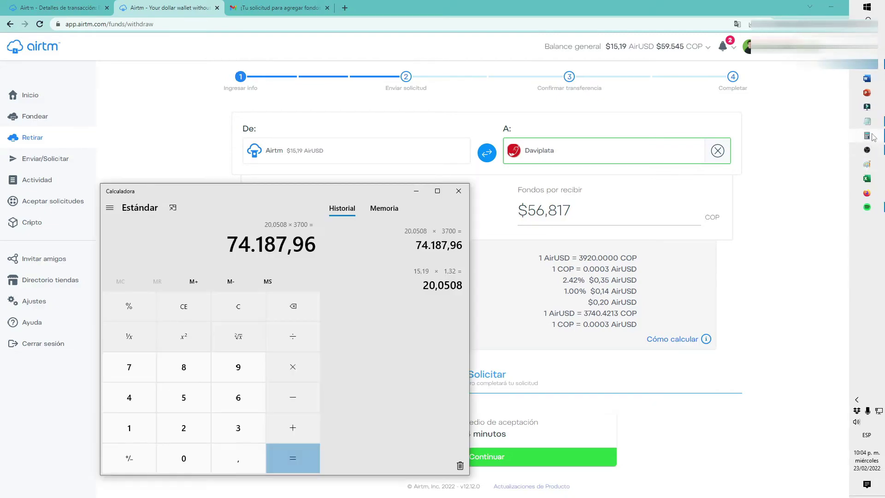
pyautogui.moveTo(333, 197); pyautogui.dragTo(279, 314)
pyautogui.press('Escape')
pyautogui.write('15,19')
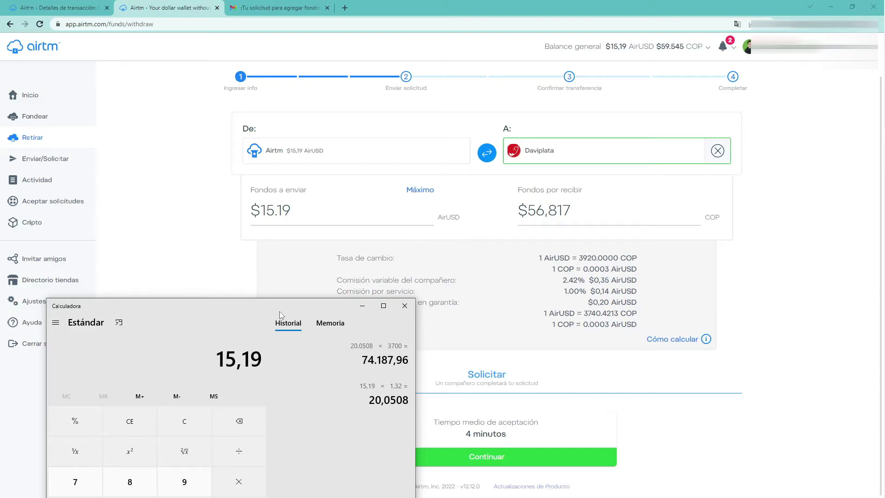
pyautogui.press('*')
pyautogui.write('39')
pyautogui.press('BackSpace')
pyautogui.write('740')
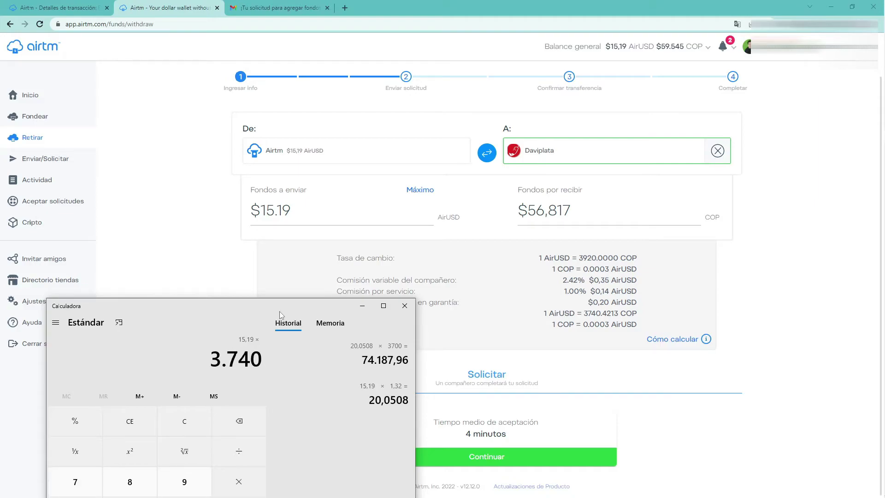
pyautogui.press('Return')
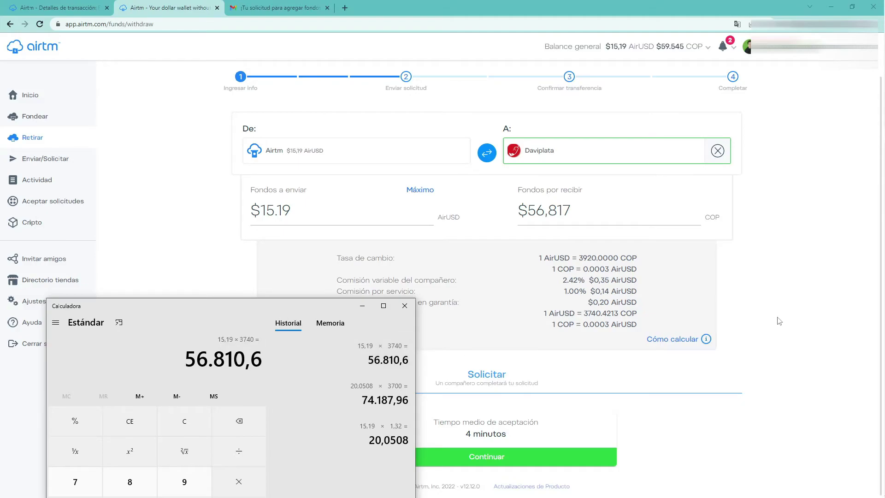
pyautogui.click(809, 310)
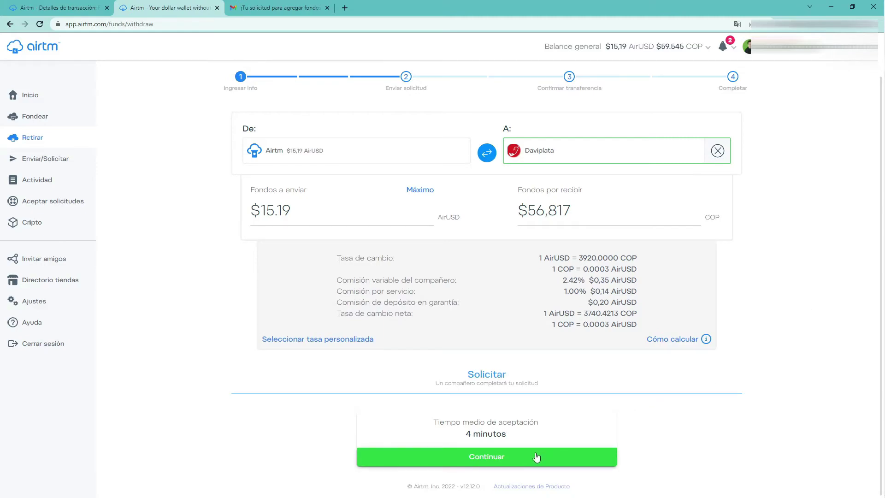
# Continue the withdrawal and configure Daviplata as an account in the holder's own name, entering its phone number.
pyautogui.click(510, 454)
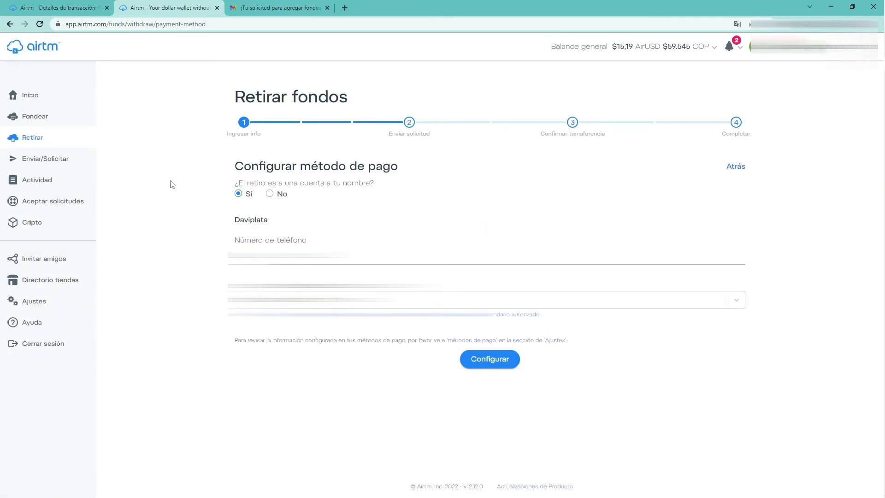
pyautogui.click(269, 194)
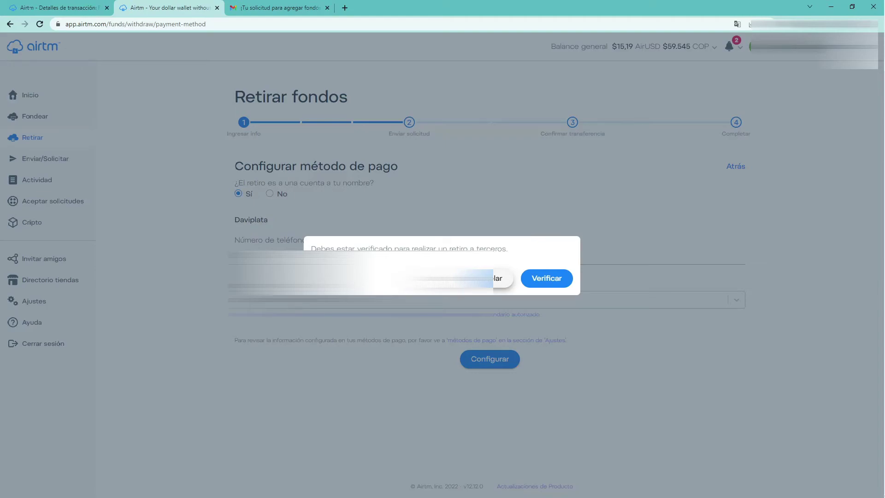
pyautogui.click(498, 278)
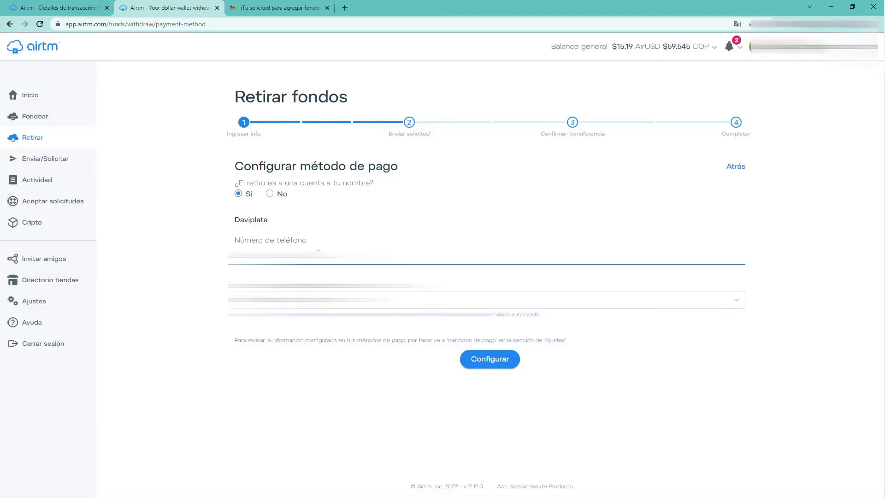
pyautogui.hotkey('ctrl', 'a')
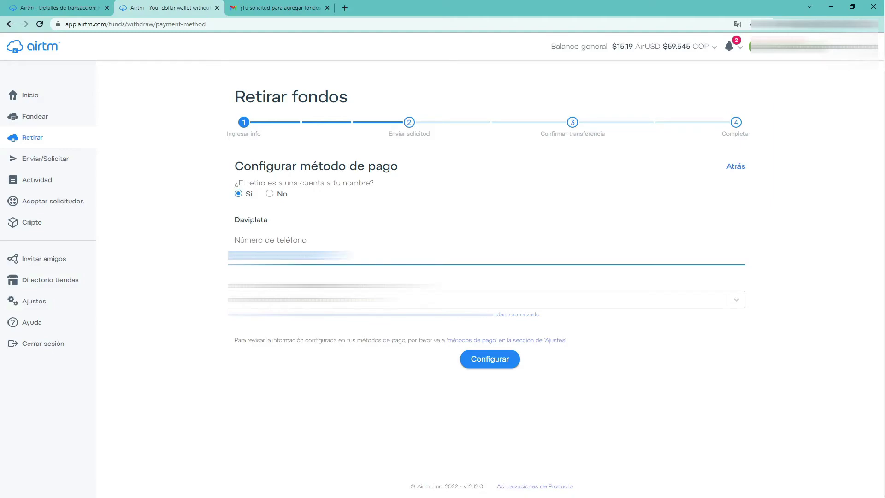
pyautogui.press('BackSpace')
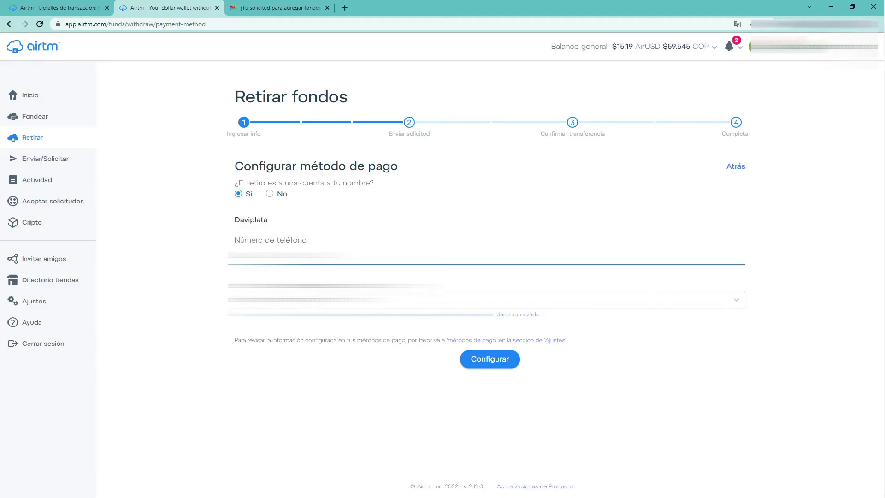
pyautogui.click(491, 362)
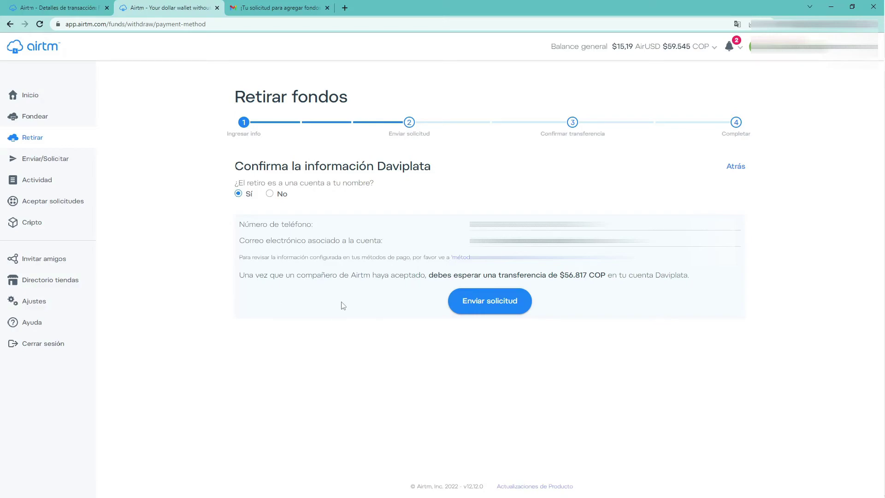
# Submit the Daviplata withdrawal request and open the chat with the assigned peer, ready for a message.
pyautogui.click(498, 304)
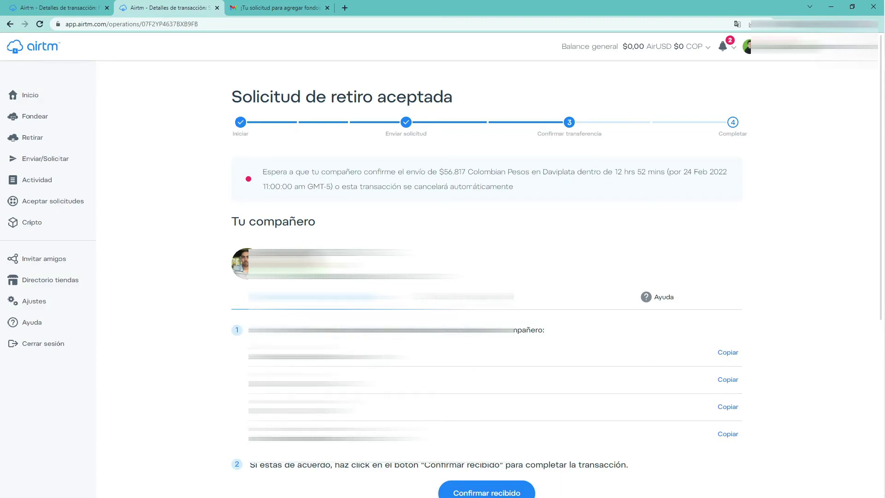
pyautogui.click(516, 297)
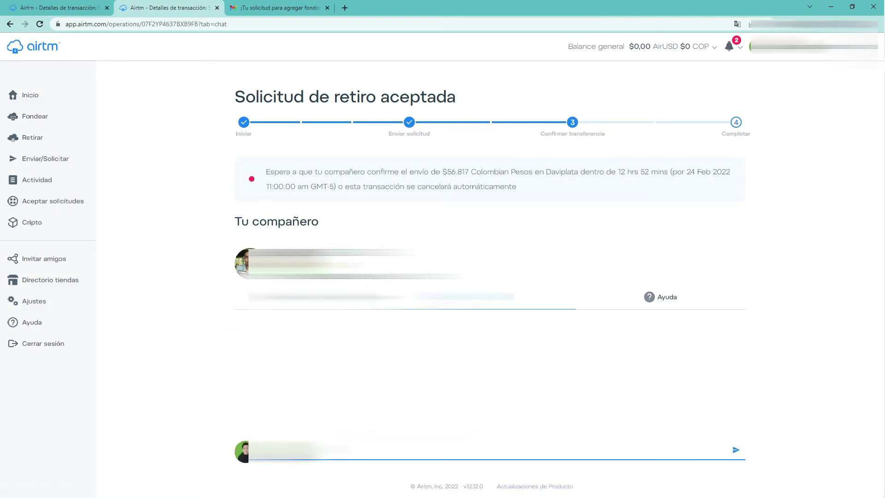
pyautogui.click(322, 450)
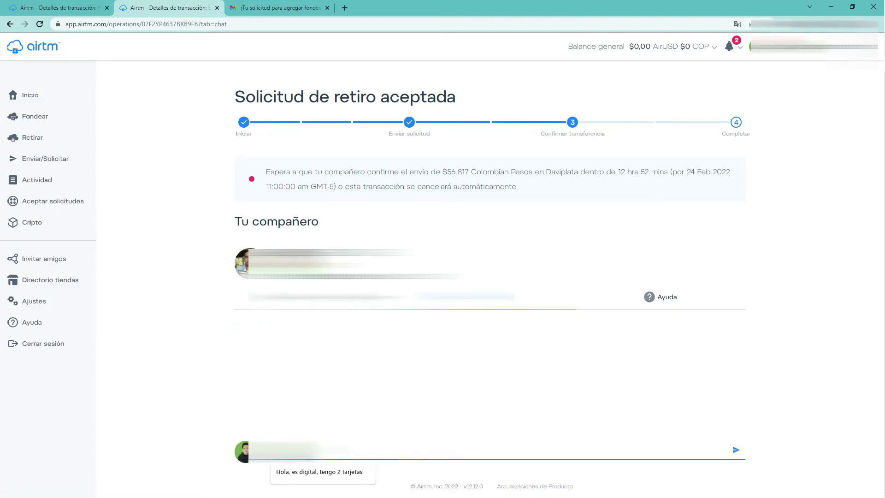
pyautogui.press('Escape')
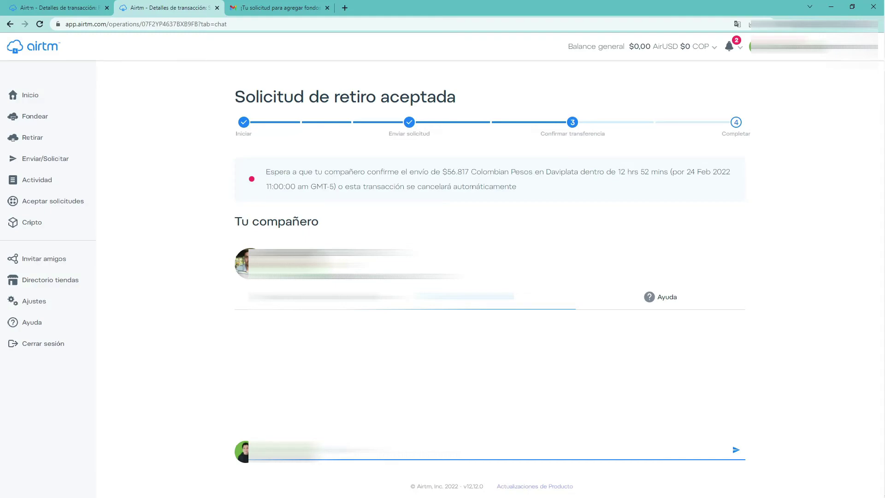
# Greet the peer in the chat, ask for the transfer to the Daviplata phone number, and report receipt with "ya me llegó".
pyautogui.press('Return')
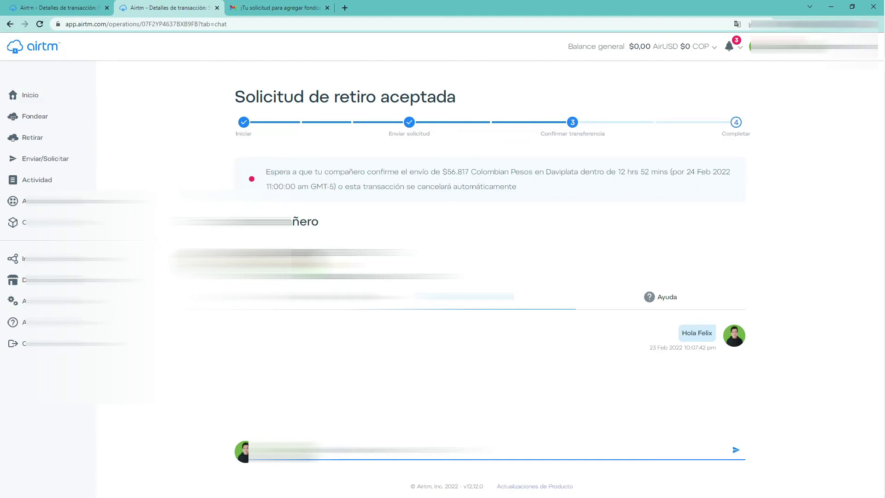
pyautogui.press('Return')
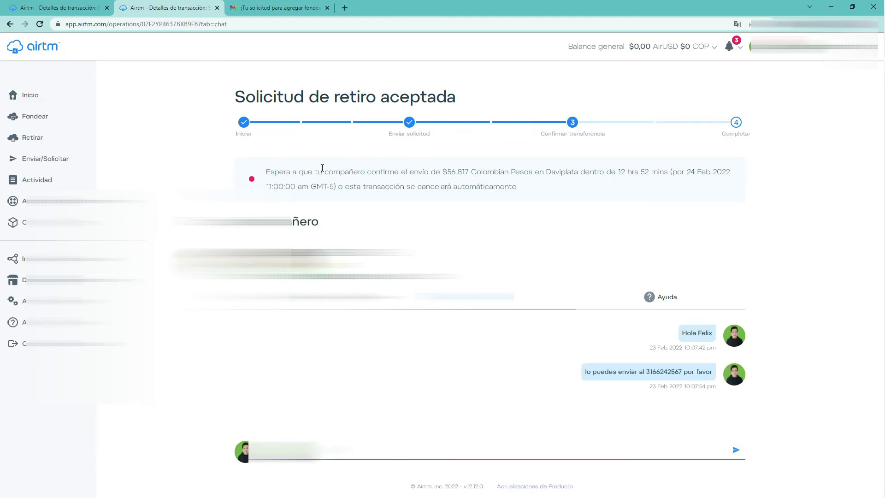
pyautogui.click(728, 47)
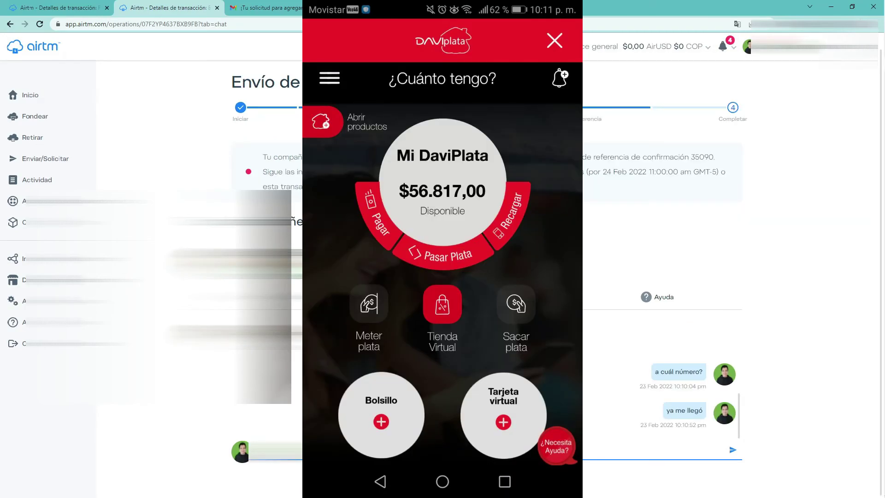
pyautogui.press('Return')
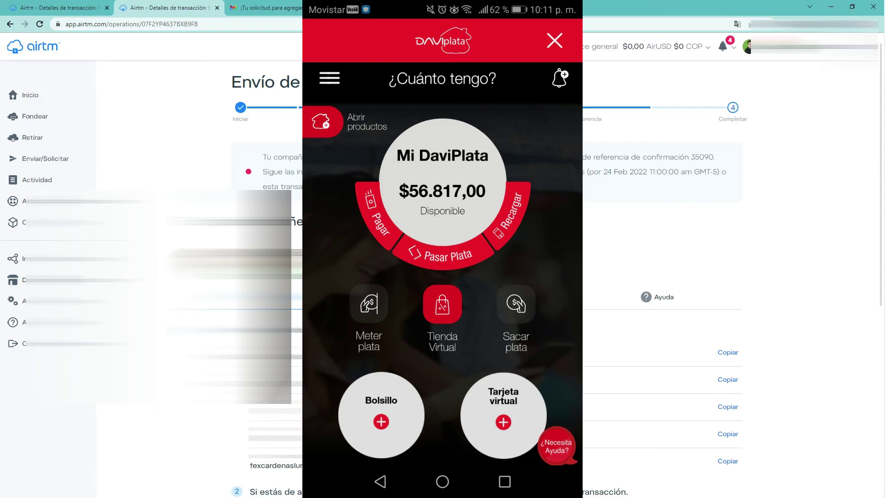
# Confirm receipt of the 56.817 Colombian Pesos, declaring that the correct amount was received, to complete the withdrawal.
pyautogui.scroll(-2, 474, 276)
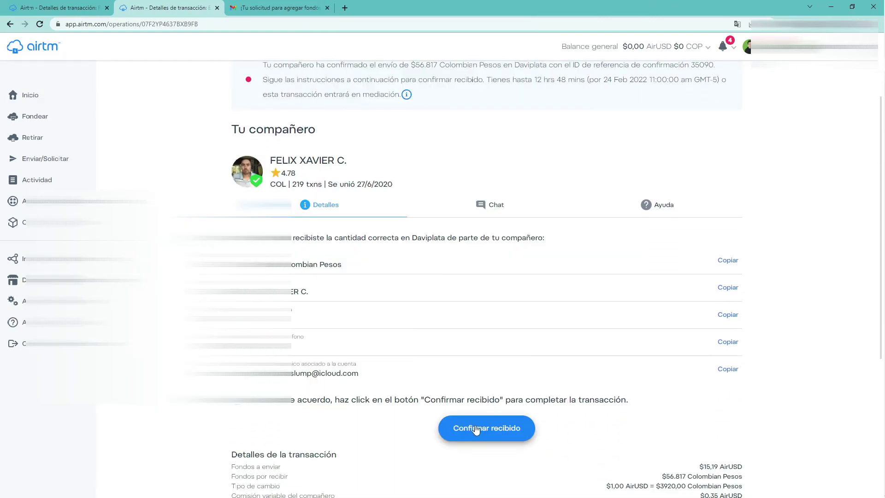
pyautogui.click(477, 428)
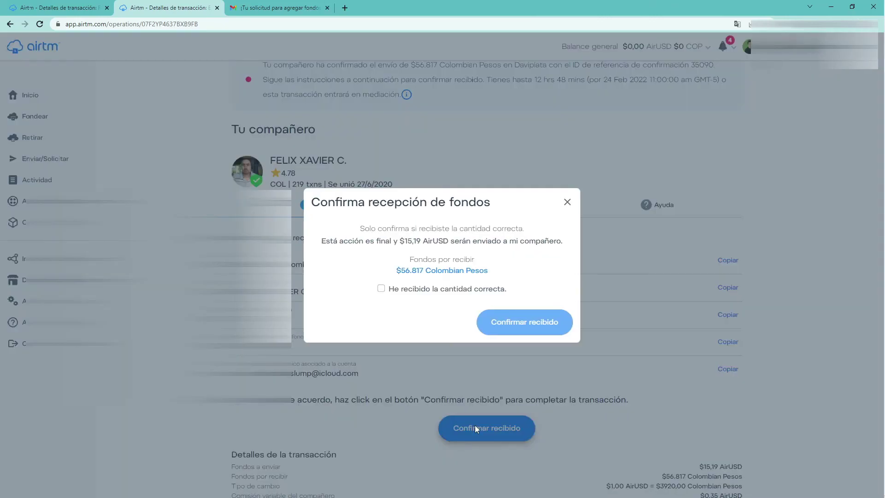
pyautogui.click(381, 290)
pyautogui.click(511, 323)
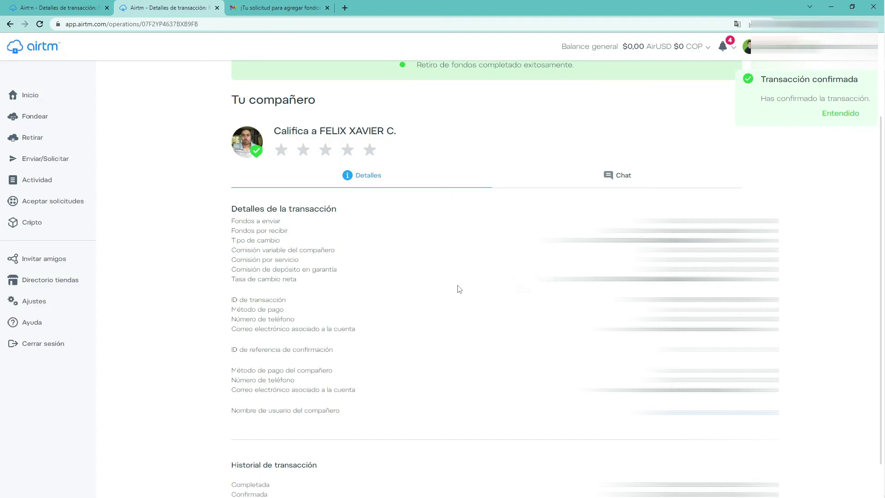
# Rate the peer with 5 stars and mark them as preferred.
pyautogui.scroll(-1, 459, 289)
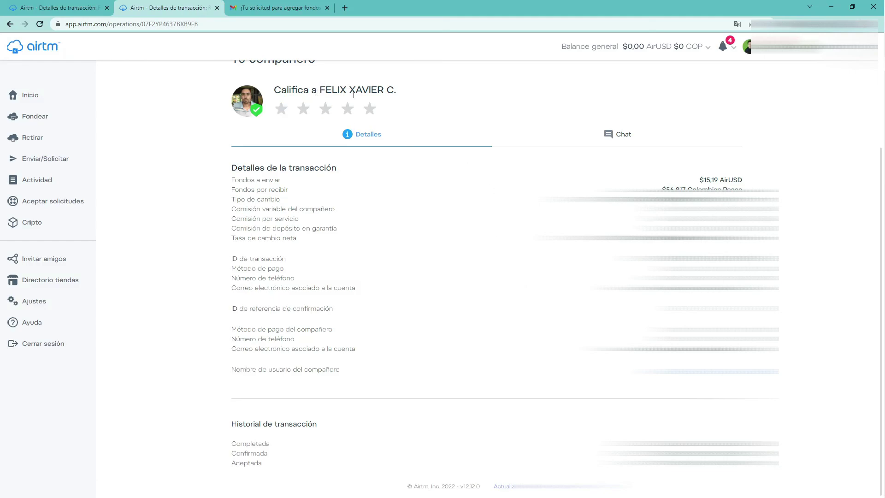
pyautogui.click(371, 109)
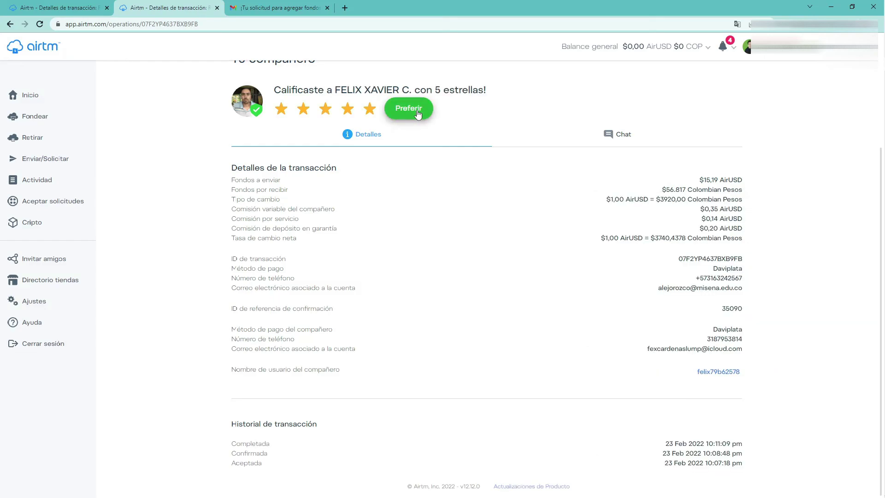
pyautogui.click(408, 109)
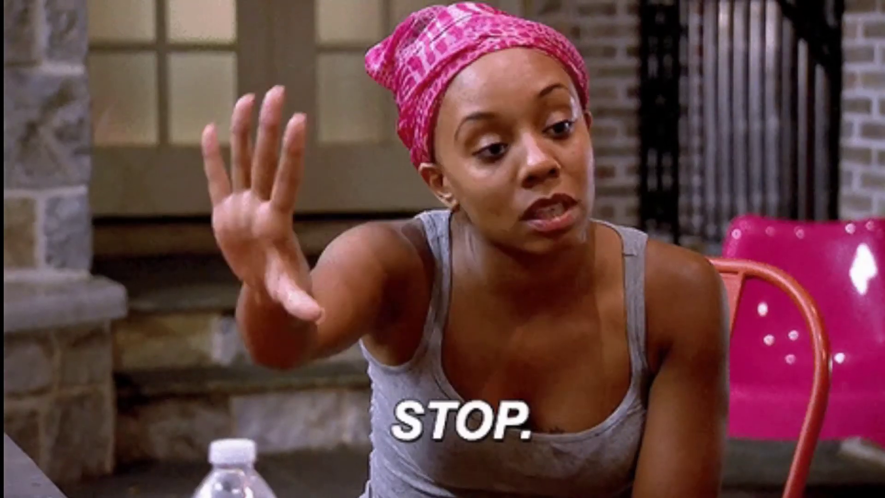